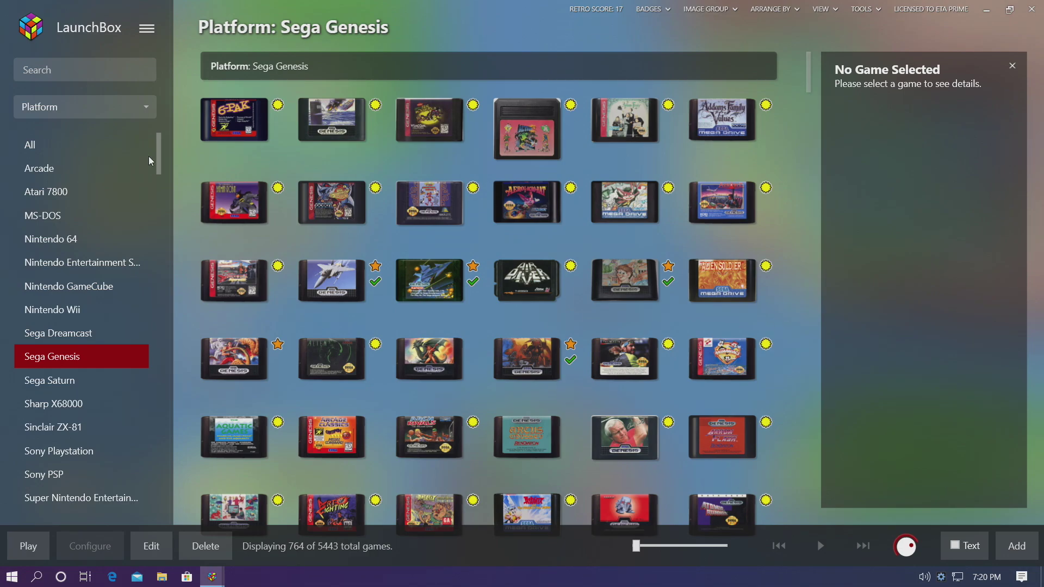
Open the OBS Studio integration settings in LaunchBox's options.
left_click(147, 28)
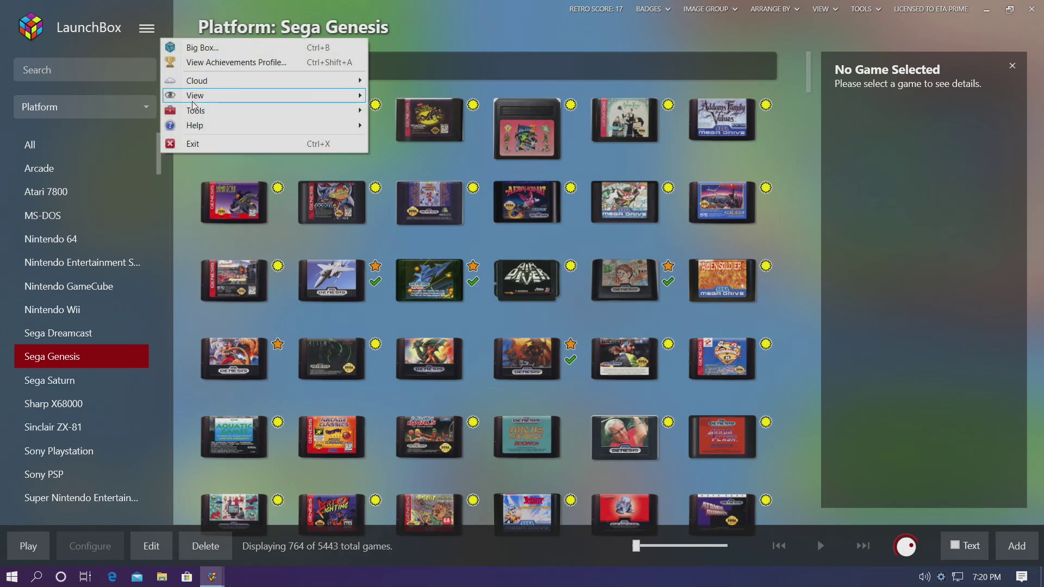
mouse_move(198, 111)
left_click(444, 508)
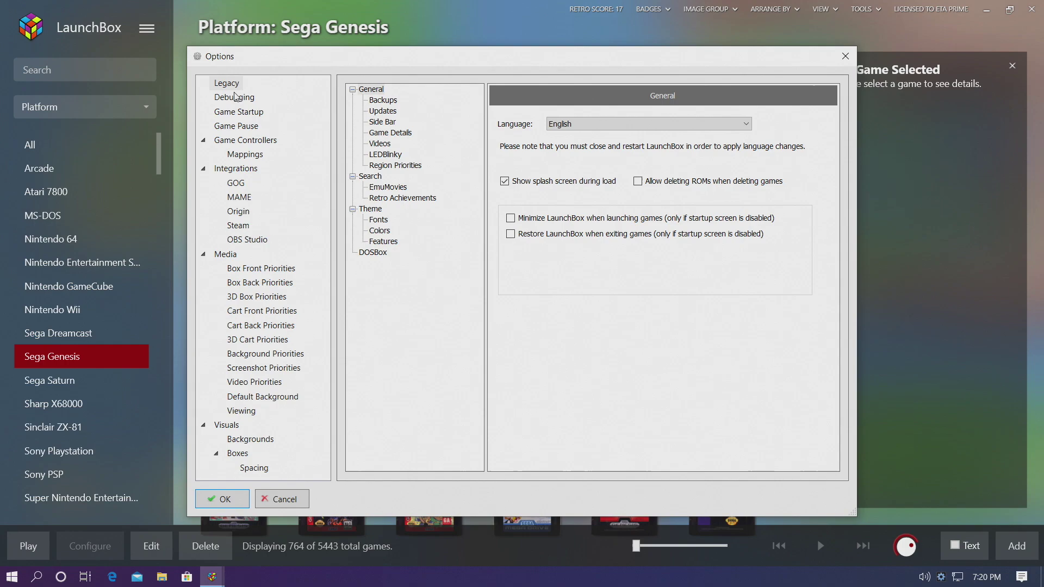
left_click(243, 245)
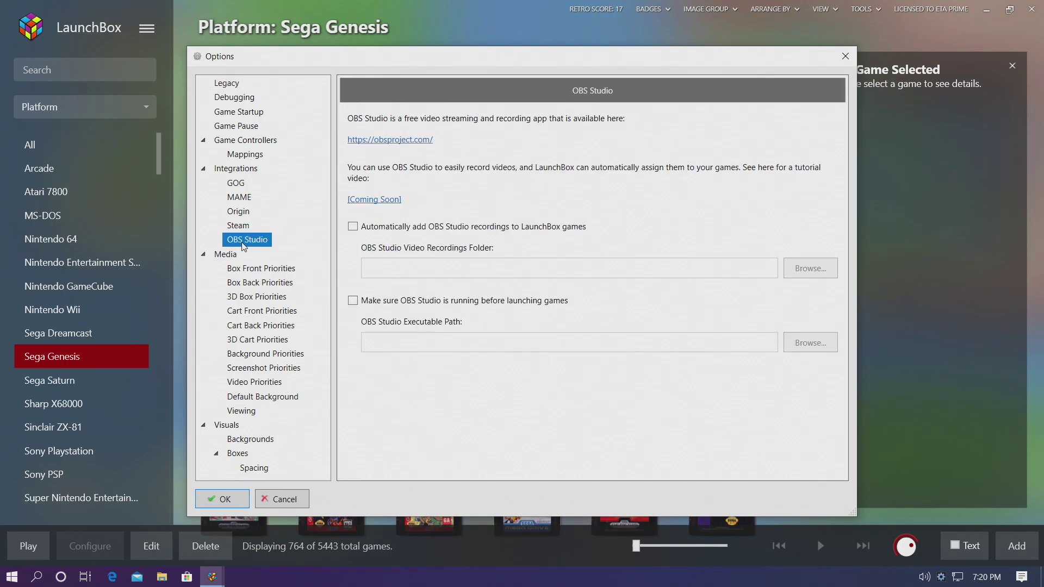
Visit the linked obsproject.com site and download the Windows installer for OBS Studio 25.0.8.
left_click(397, 141)
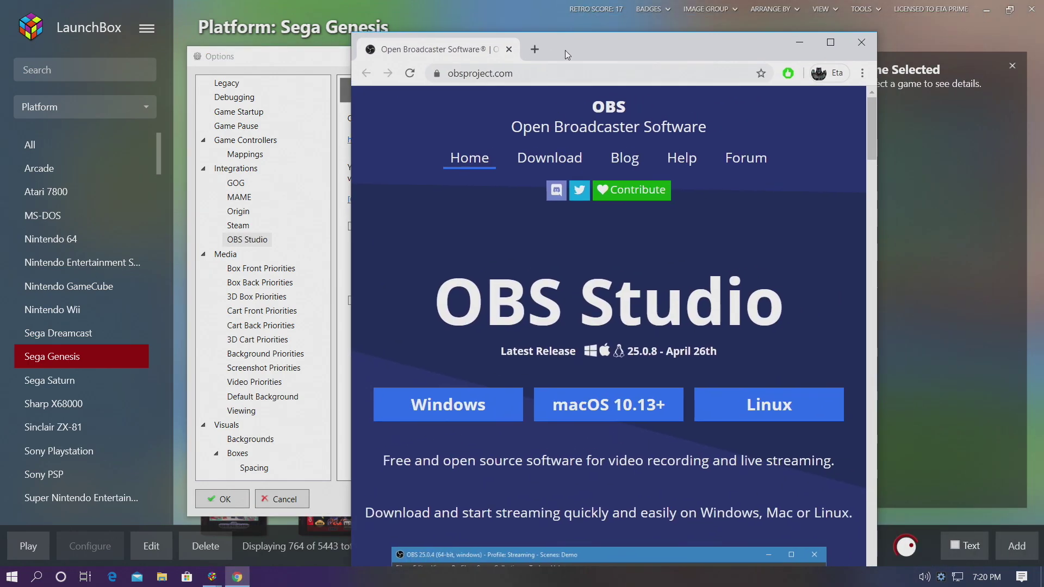
left_click_drag(566, 55, 501, 27)
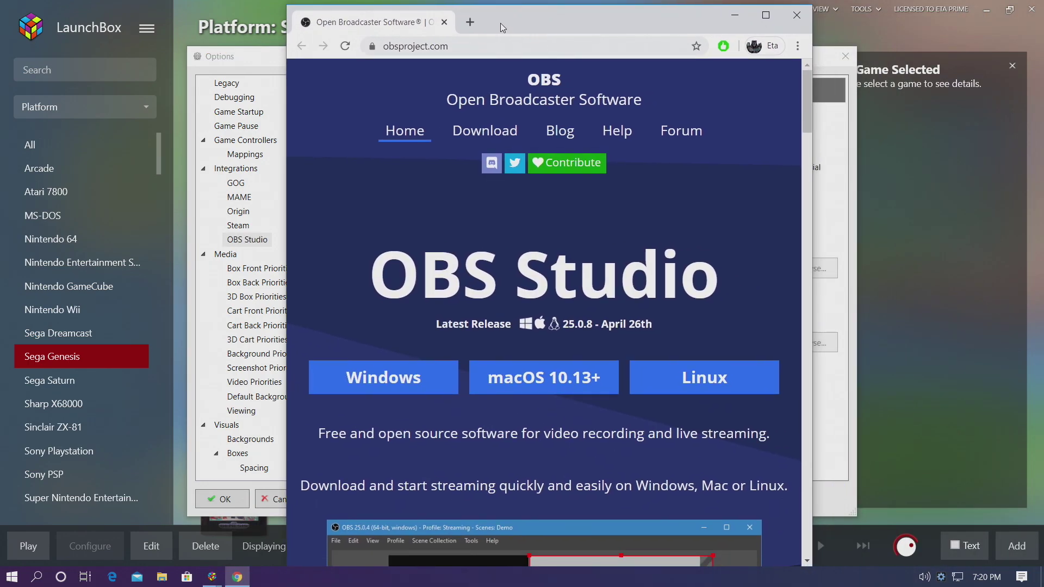
left_click(388, 384)
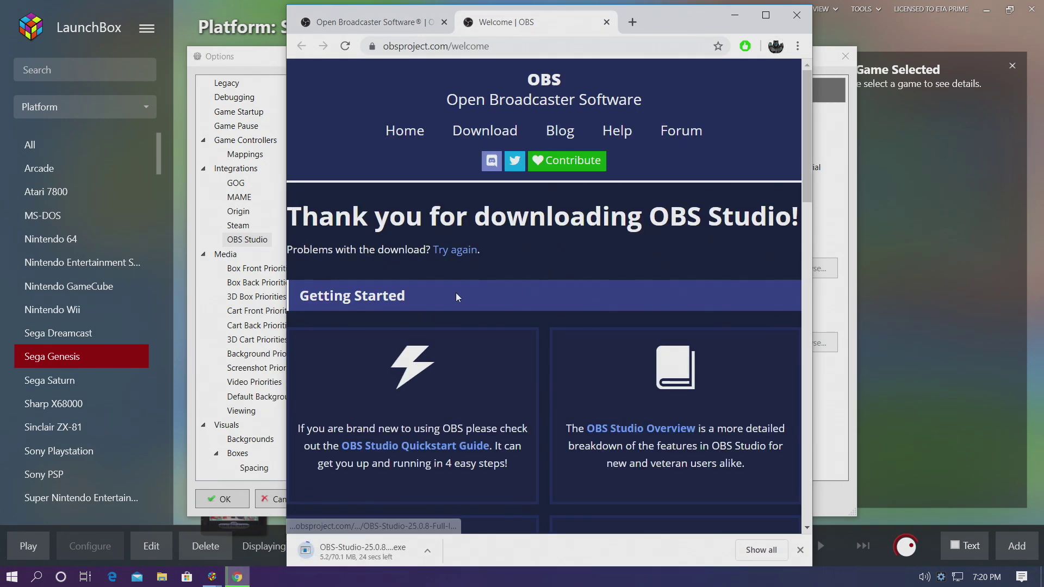
Run the downloaded installer, install OBS Studio 25.0.8 with the default options and launch it on completion.
left_click(354, 555)
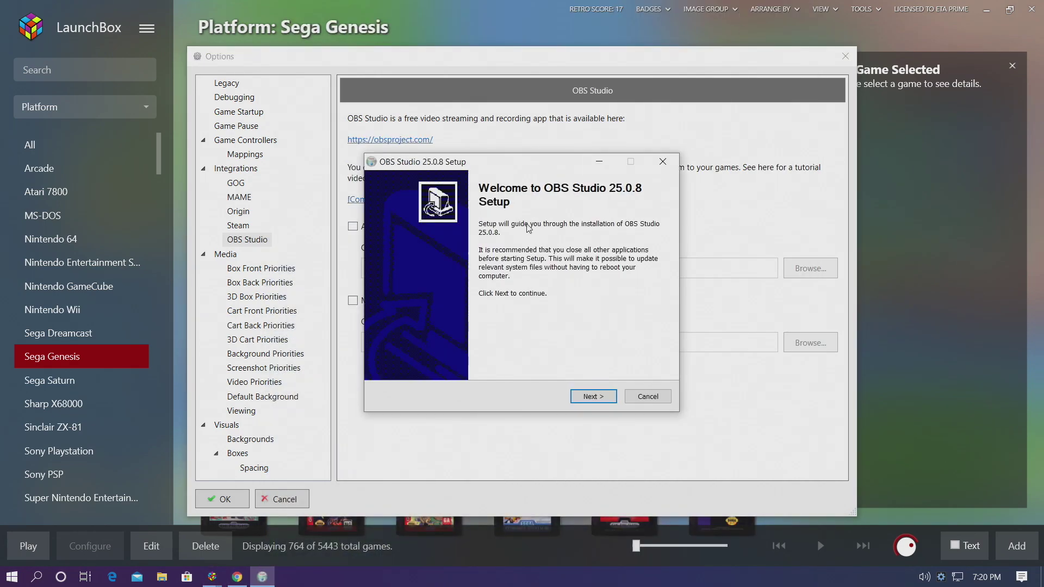
left_click(591, 397)
left_click(591, 397)
left_click(591, 397)
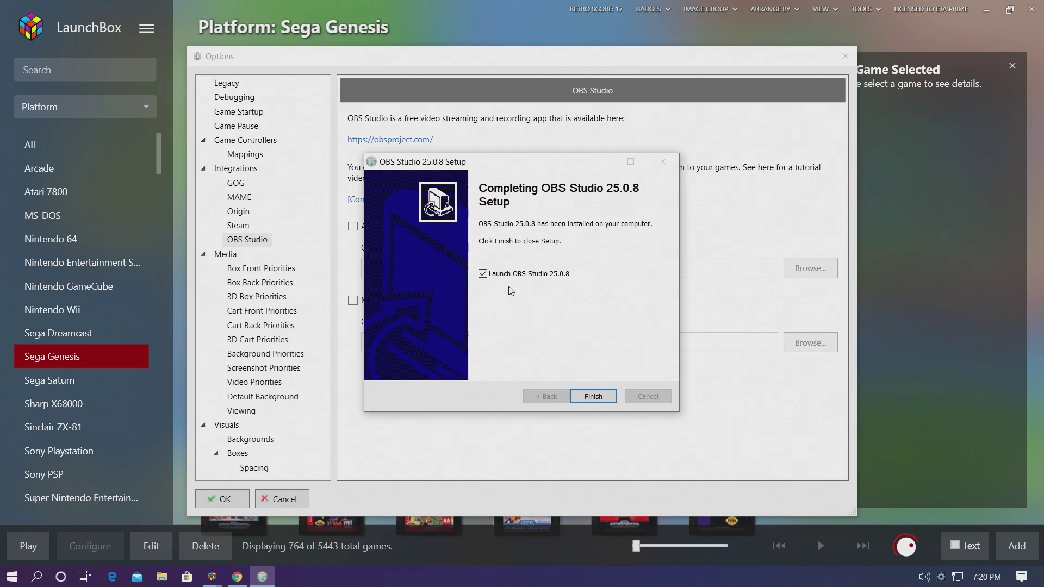
left_click(595, 397)
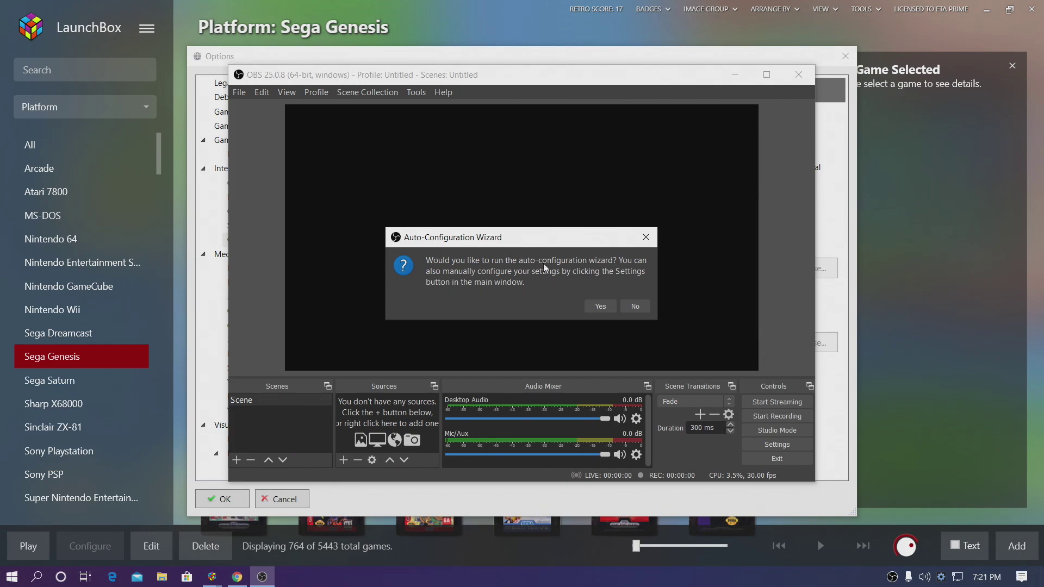
Run the auto-configuration wizard optimized just for recording, with the current 1920x1080 base resolution and 60 FPS preferred, and apply the settings.
left_click(601, 306)
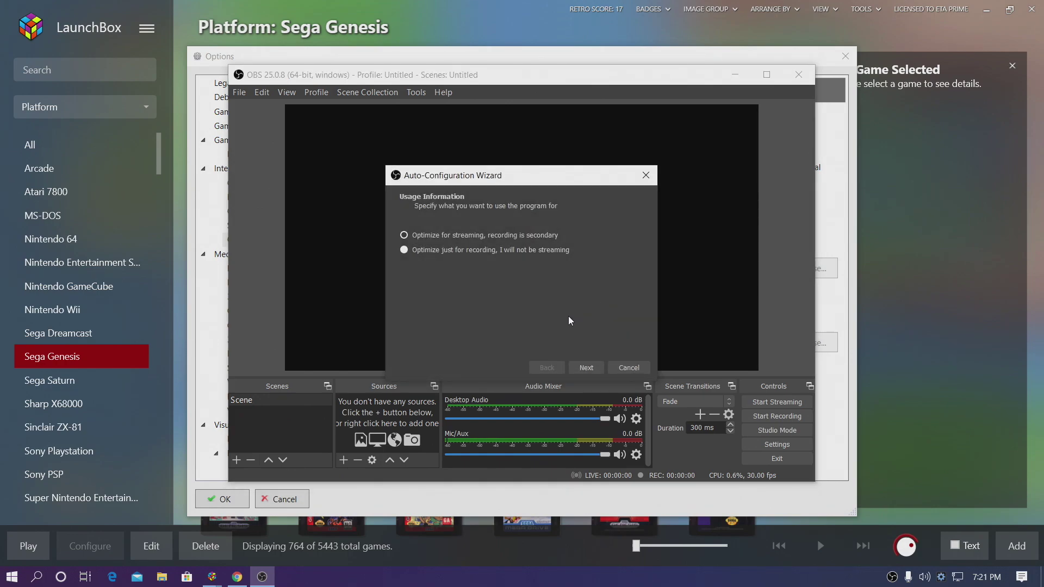
left_click(454, 251)
left_click(595, 370)
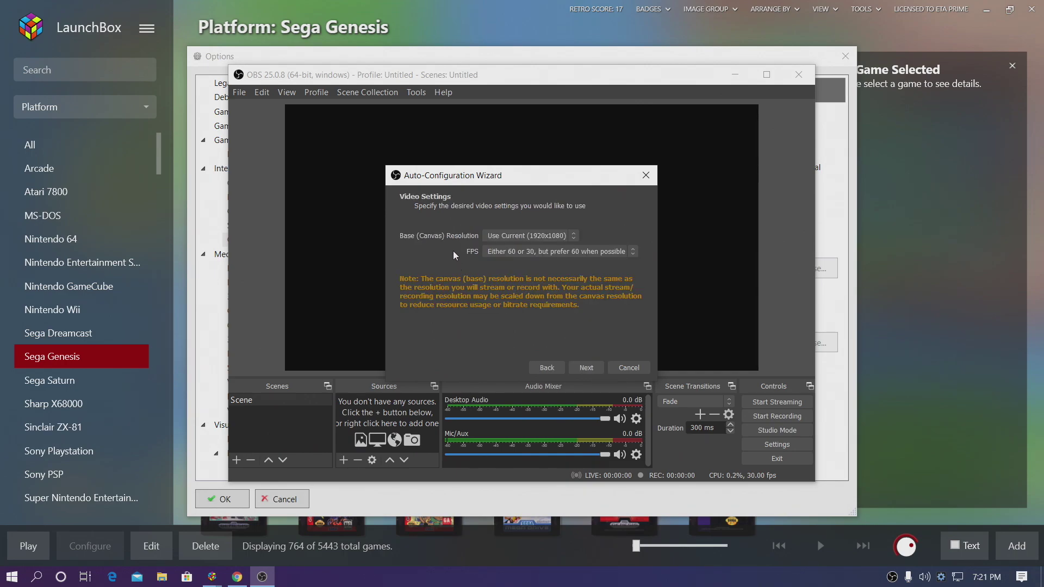
left_click(575, 236)
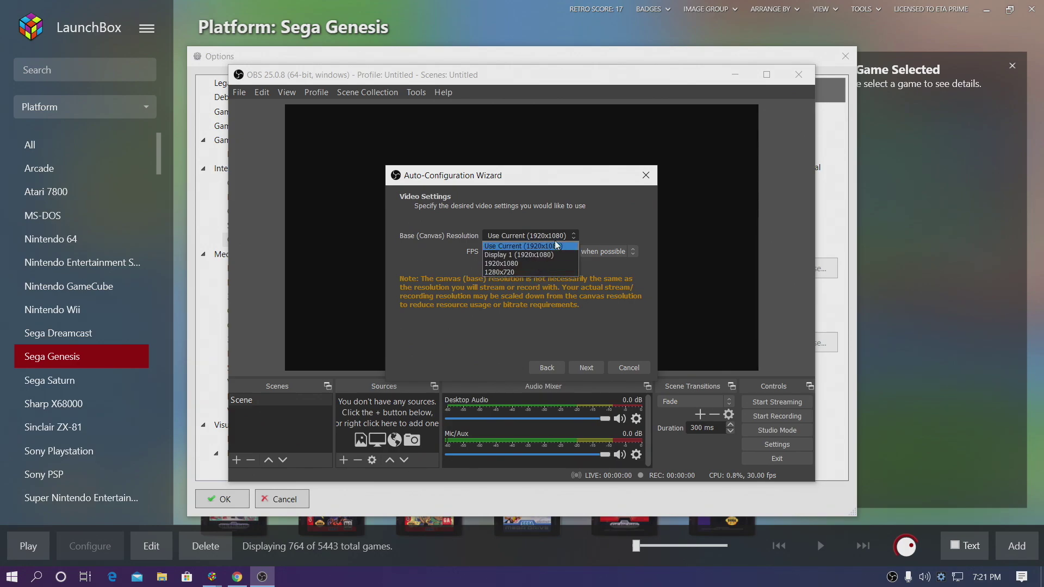
left_click(568, 244)
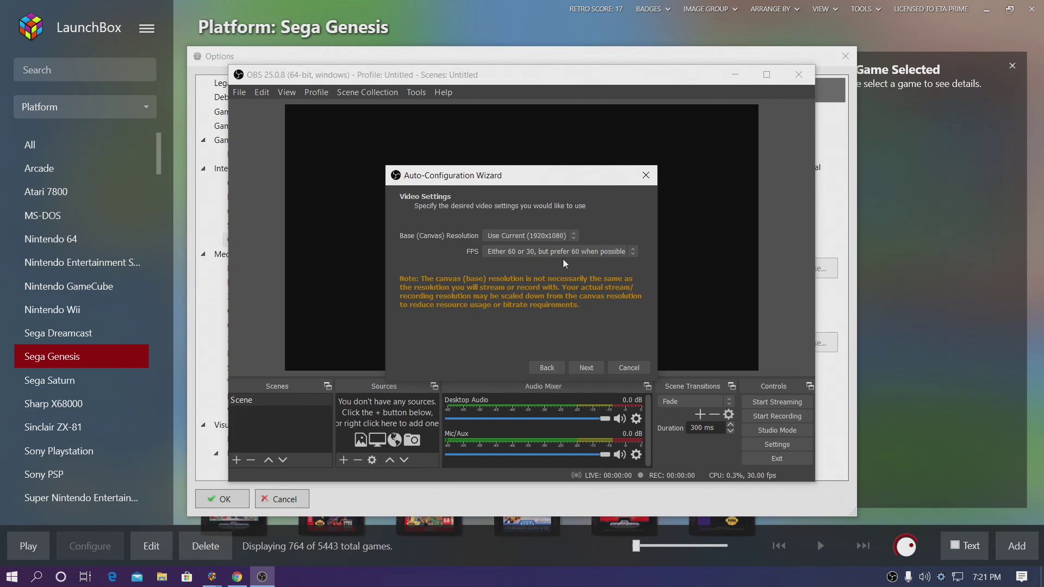
left_click(578, 368)
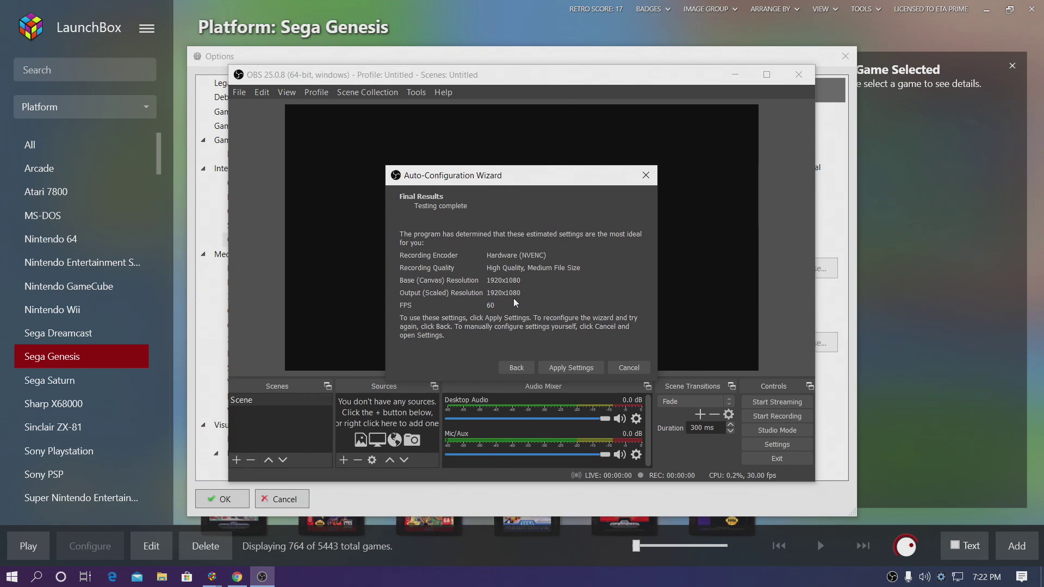
left_click(573, 369)
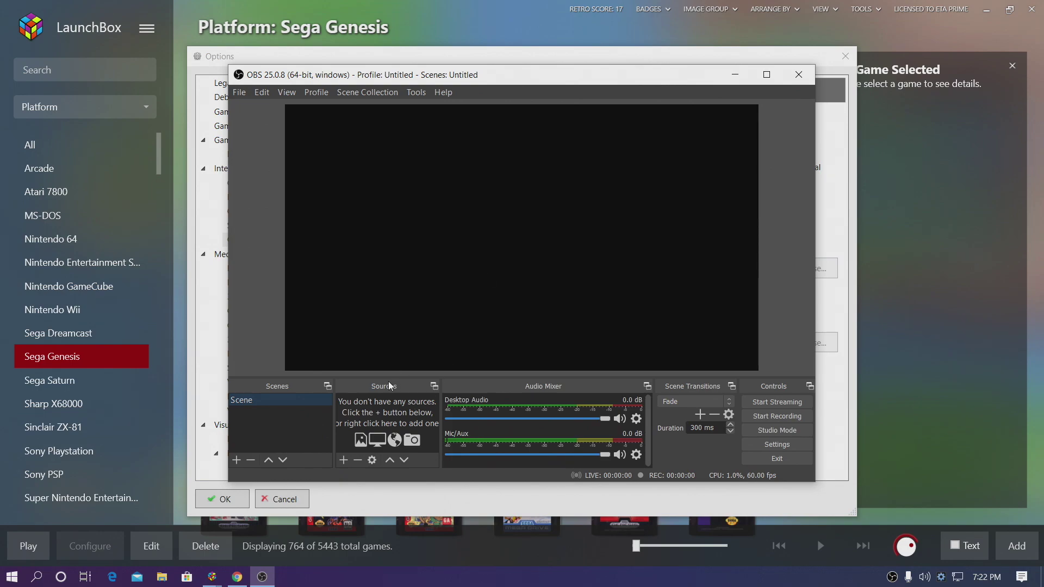
Add a new Display Capture source for Display 1 to the scene, with cursor capture enabled.
left_click(341, 462)
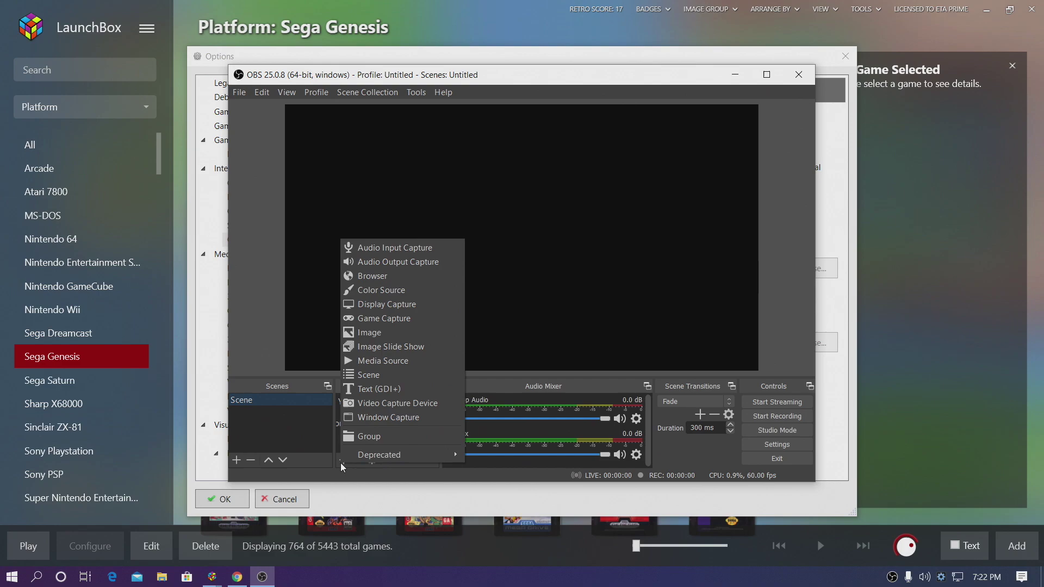
left_click(405, 305)
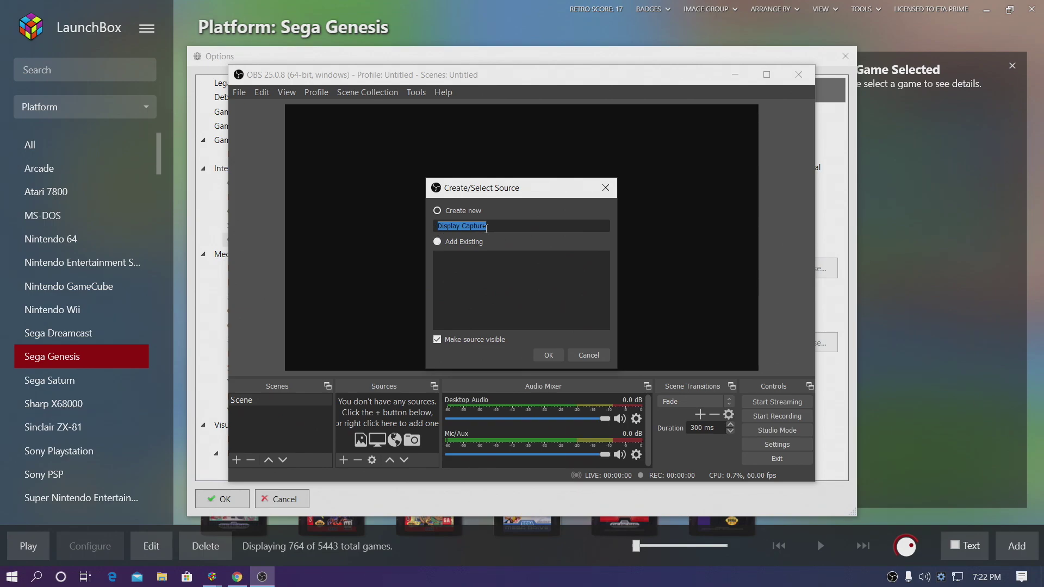
left_click(548, 355)
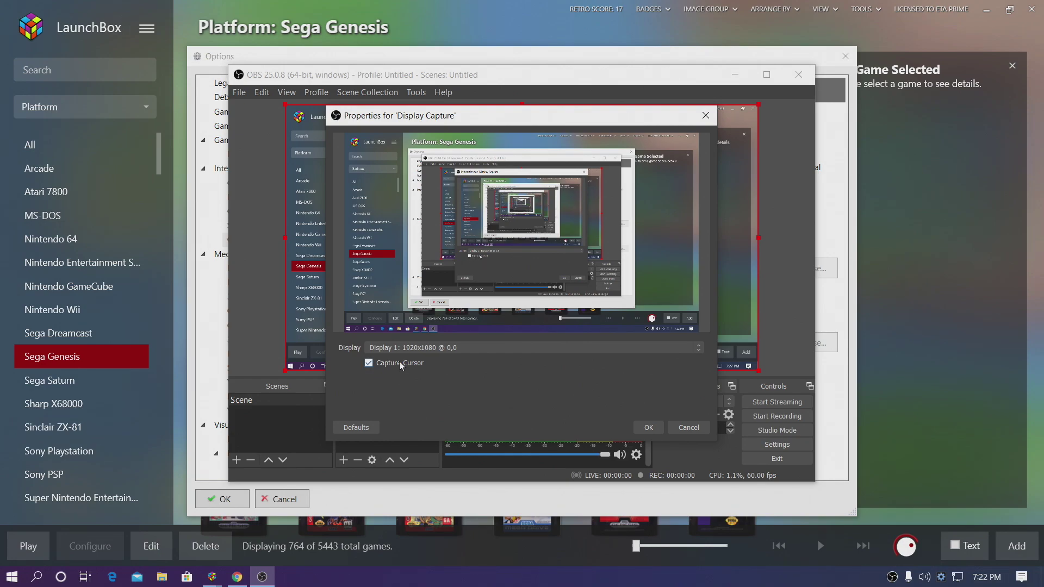
left_click(649, 427)
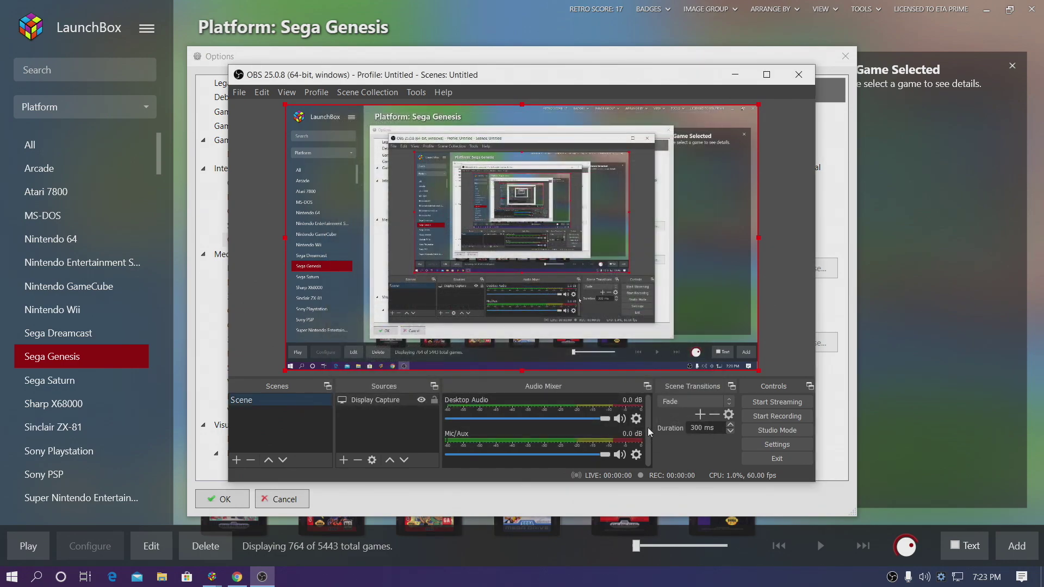
Assign F12 as the hotkey for both starting and stopping recording, save the settings and close OBS.
left_click(777, 447)
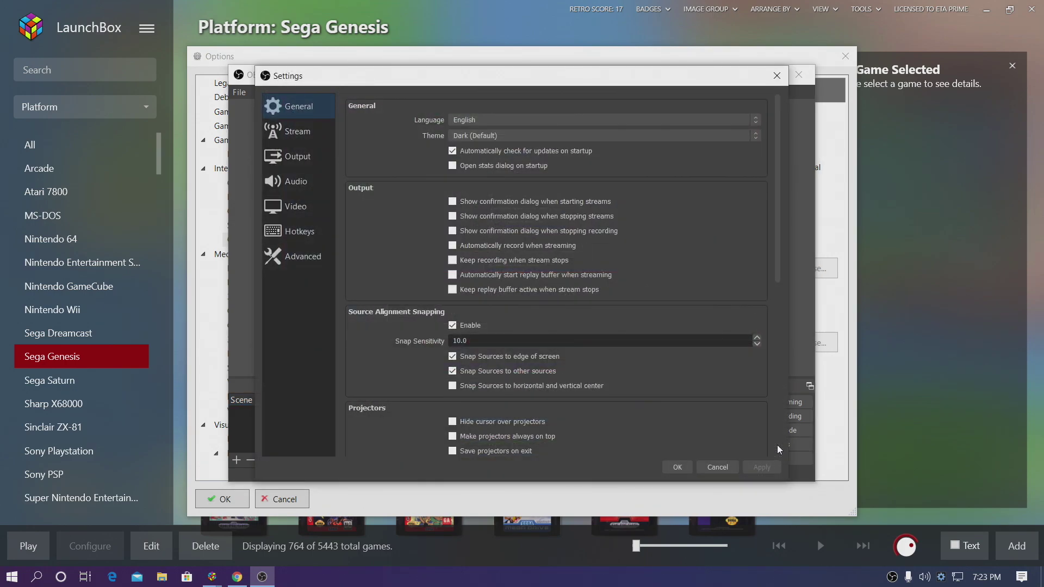
left_click(299, 237)
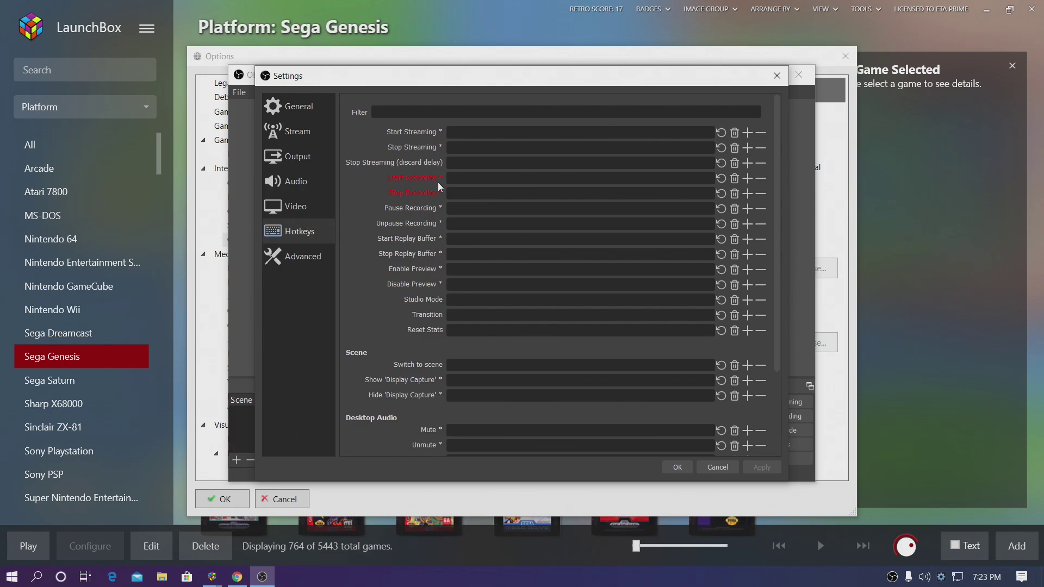
left_click(486, 179)
key("F12")
key("F12")
left_click(761, 467)
left_click(677, 468)
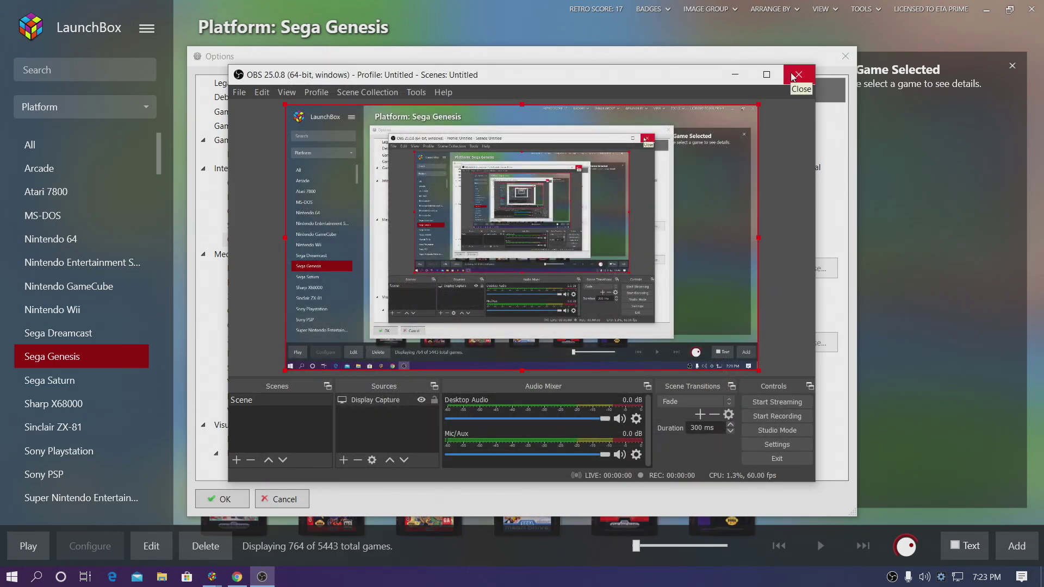
left_click(797, 74)
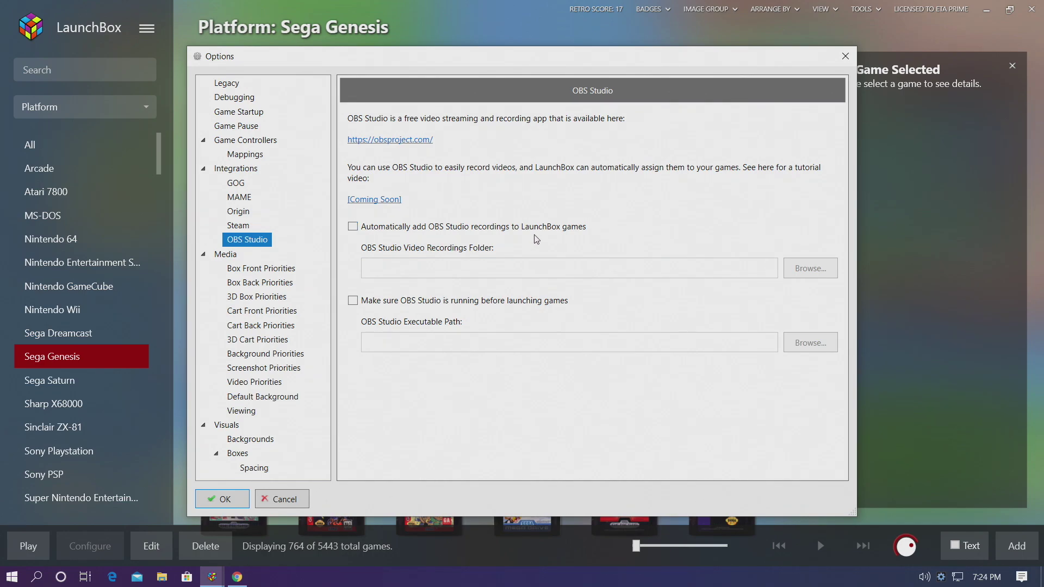
Enable automatically adding OBS Studio recordings to LaunchBox games and choose the Videos folder as the recordings folder.
left_click(353, 227)
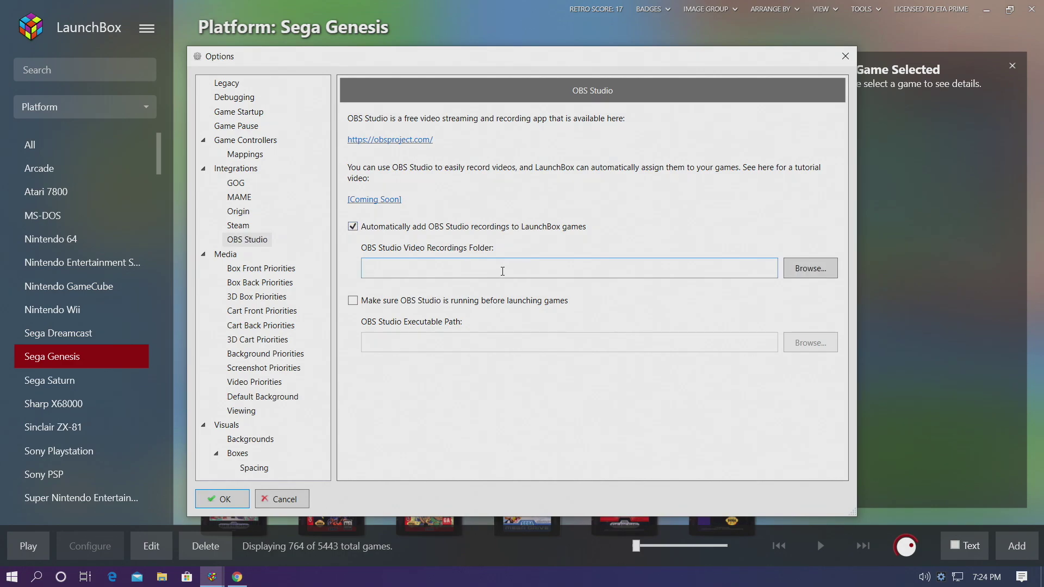
left_click(807, 270)
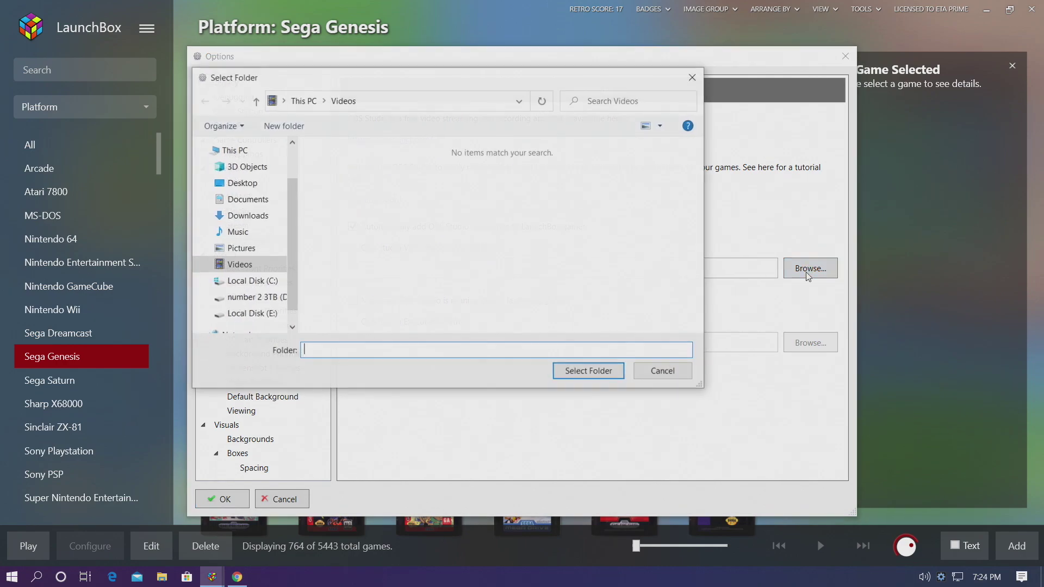
left_click(239, 267)
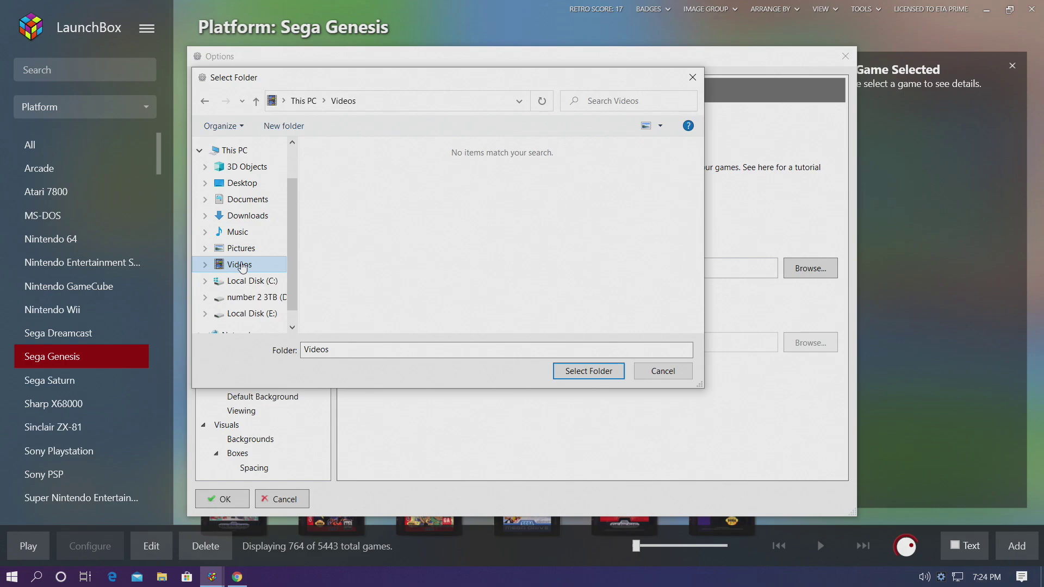
left_click(596, 373)
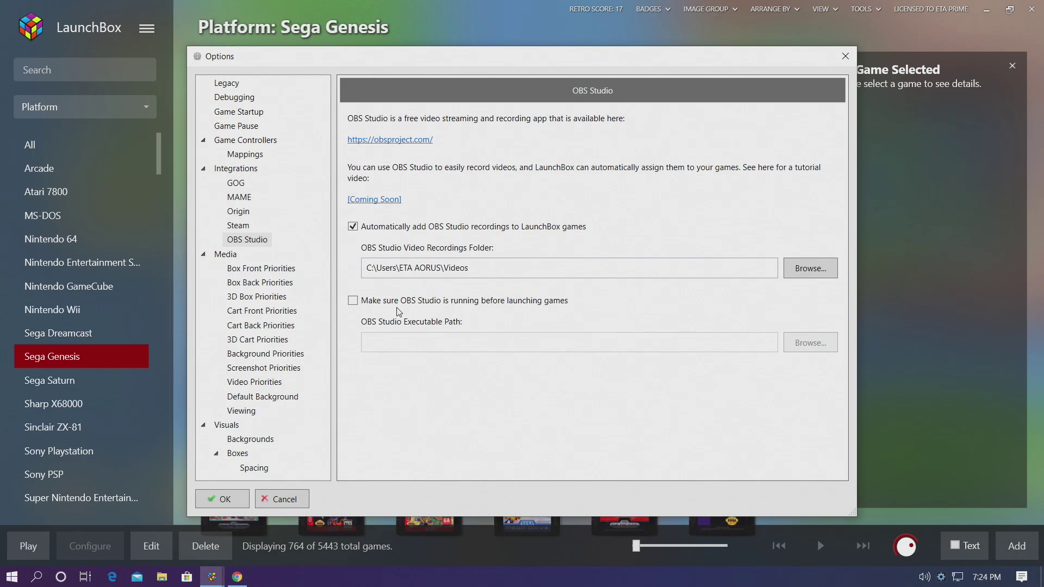
Enable making sure OBS Studio is running before launching games, with C:\Program Files\obs-studio\bin\64bit\obs64.exe as the executable path.
left_click(353, 301)
left_click(387, 342)
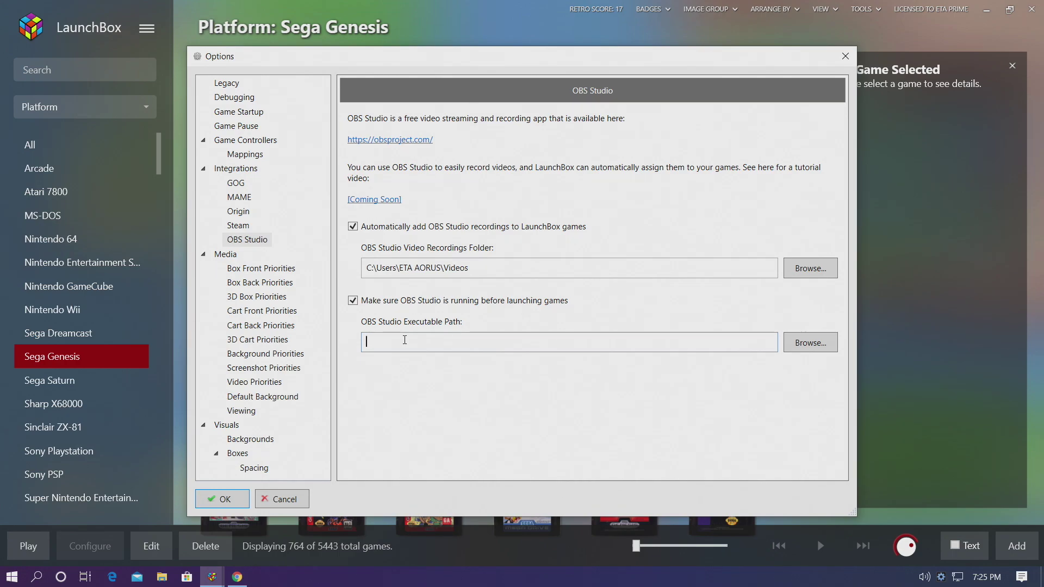
left_click(805, 349)
left_click(249, 280)
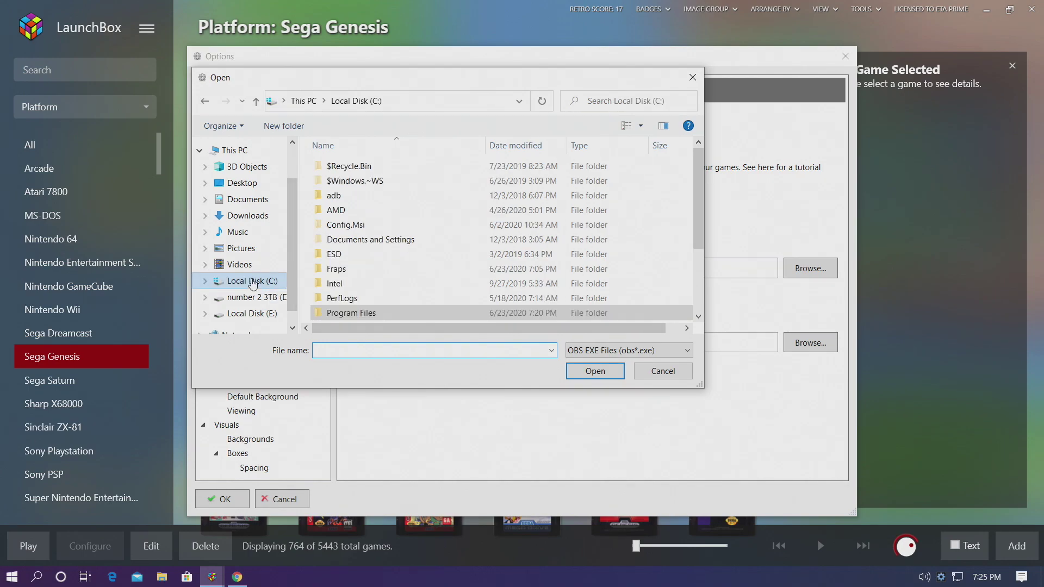
double_click(359, 313)
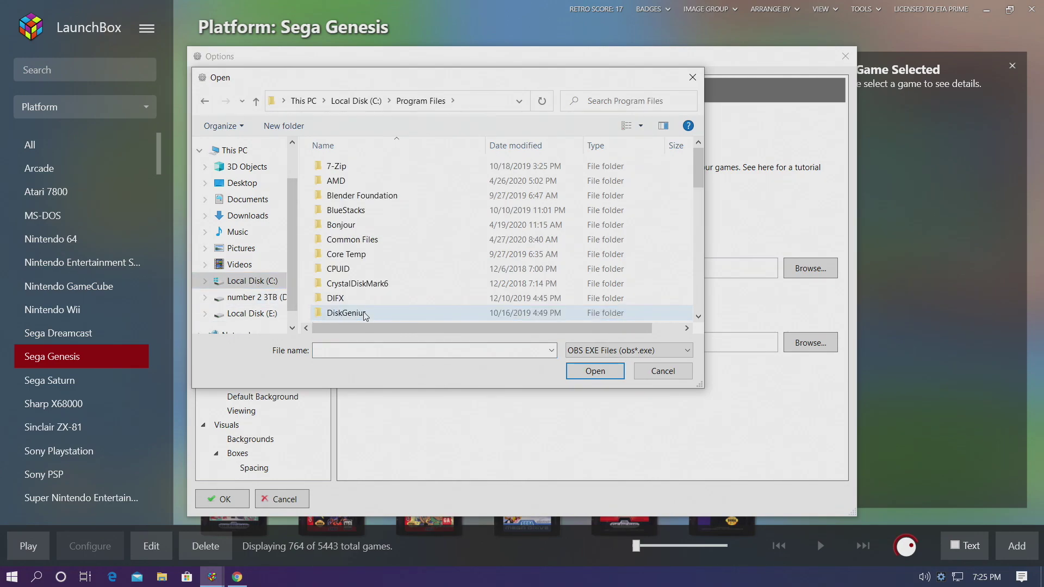
scroll(378, 250, "down", 3)
scroll(381, 250, "down", 3)
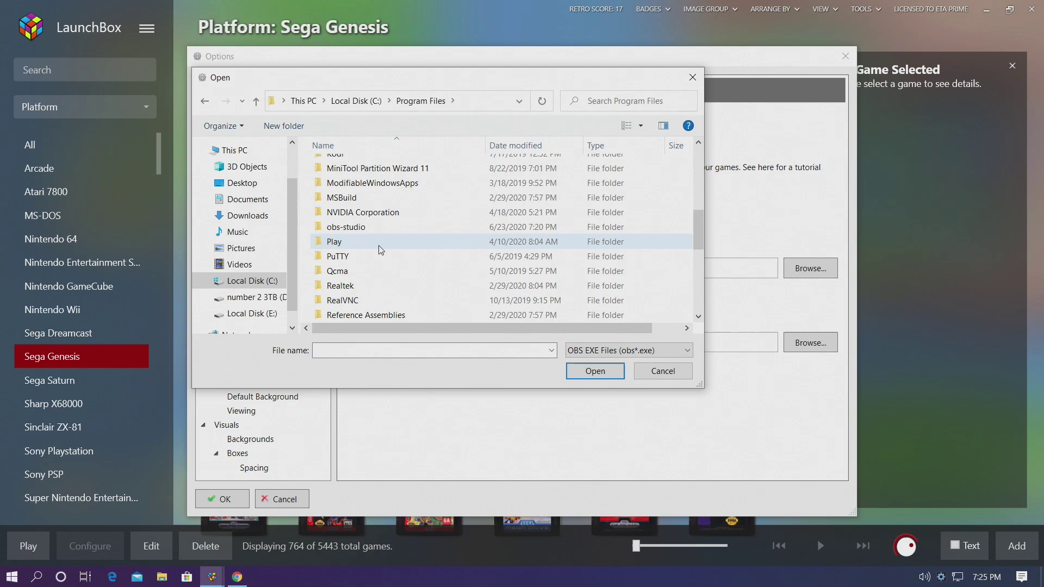
double_click(381, 228)
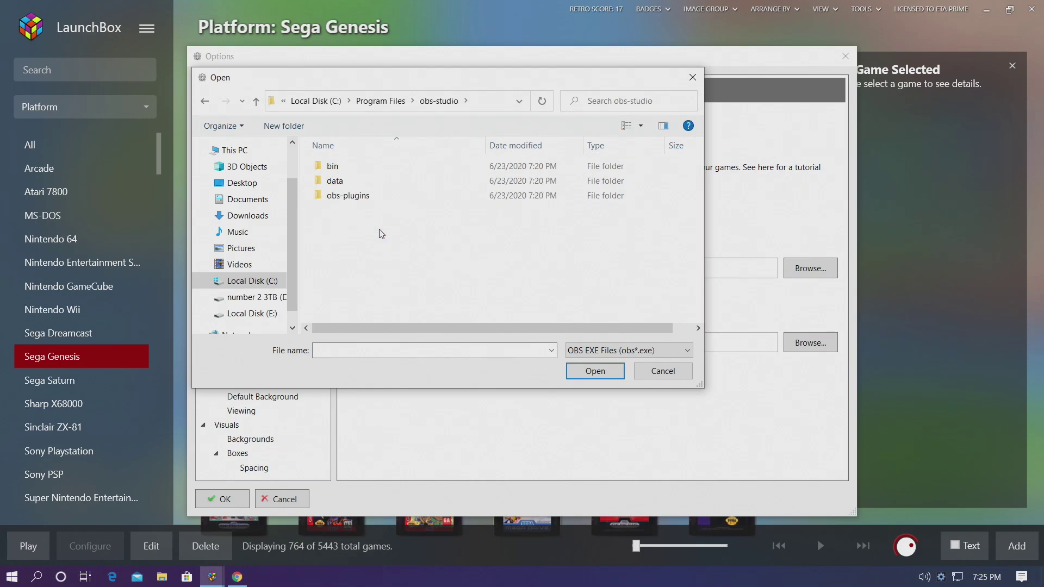
double_click(354, 167)
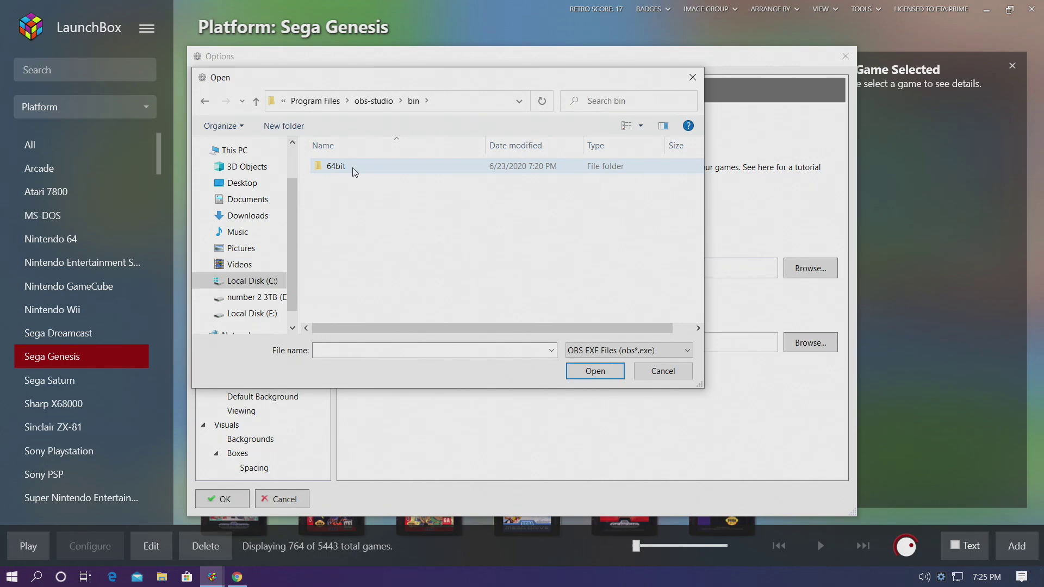
double_click(355, 172)
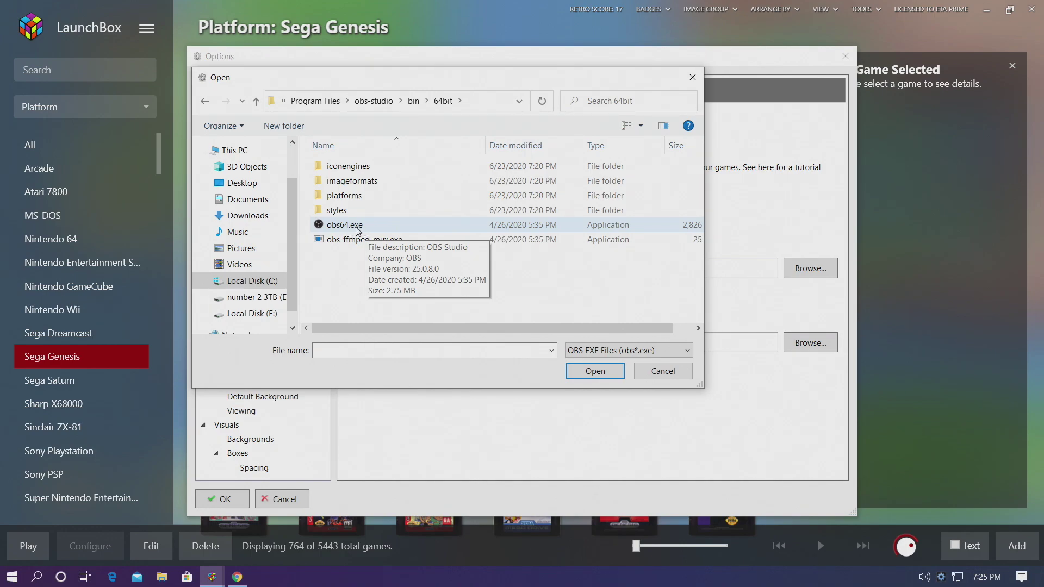
double_click(357, 227)
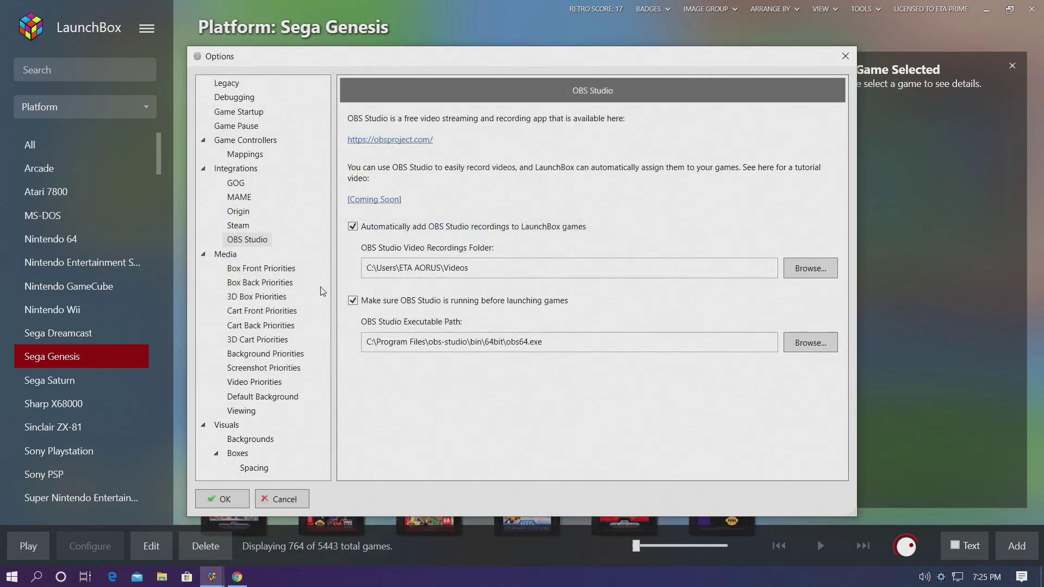
Save the OBS Studio integration options and launch Altered Beast from the Sega Genesis platform.
left_click(229, 499)
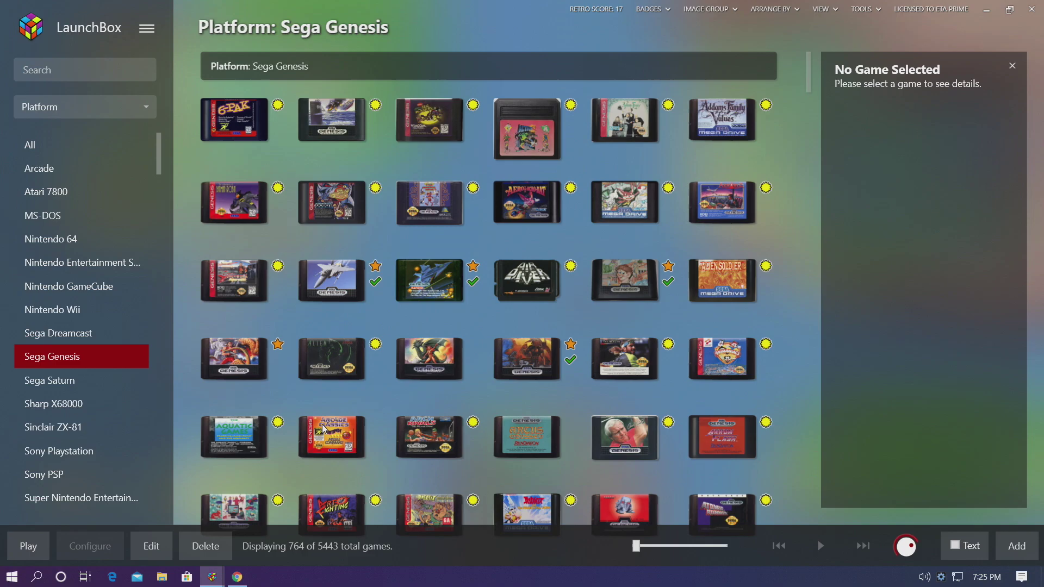
mouse_move(529, 368)
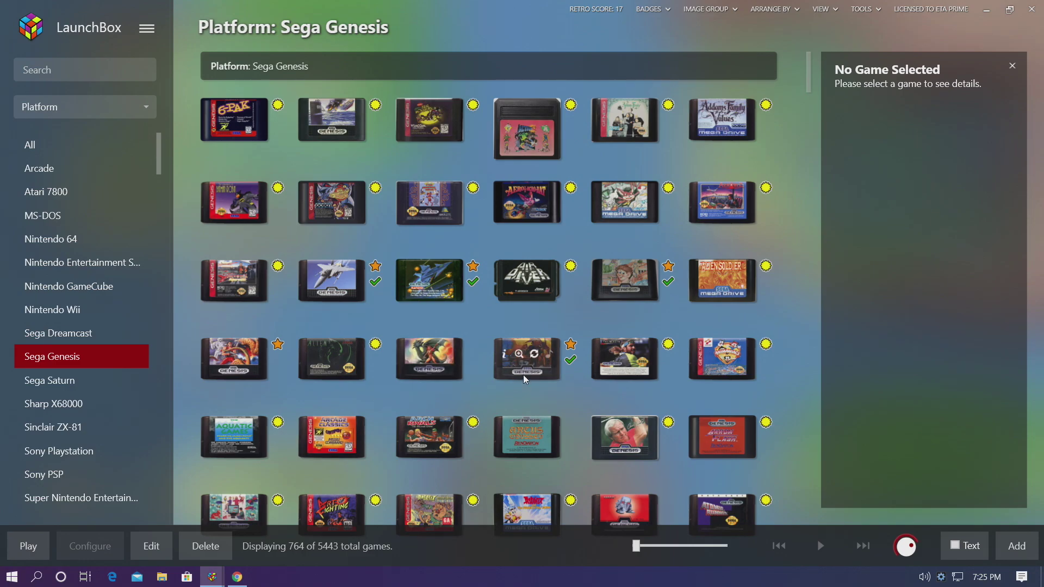
double_click(519, 371)
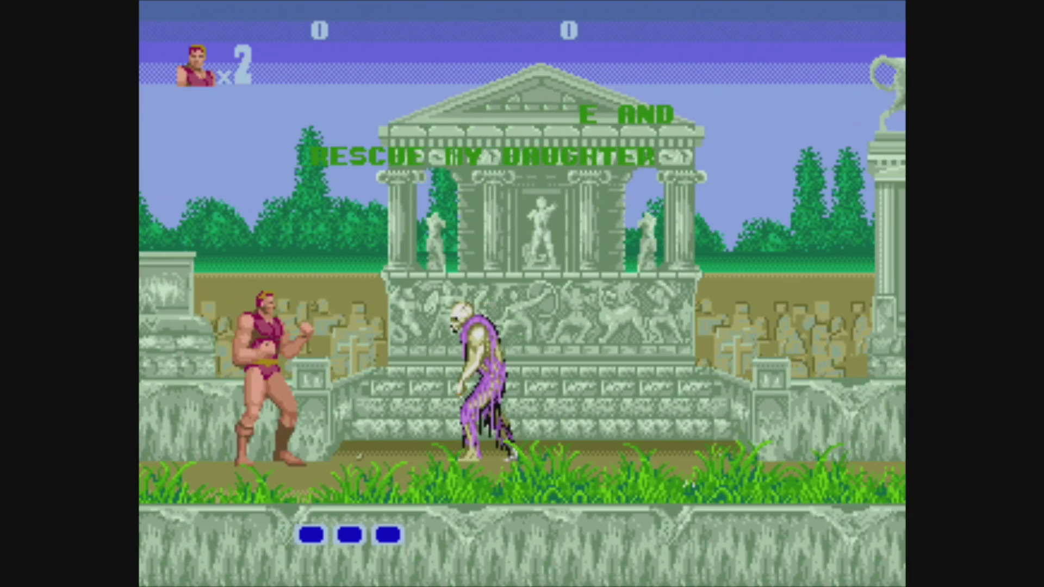
key("Right")
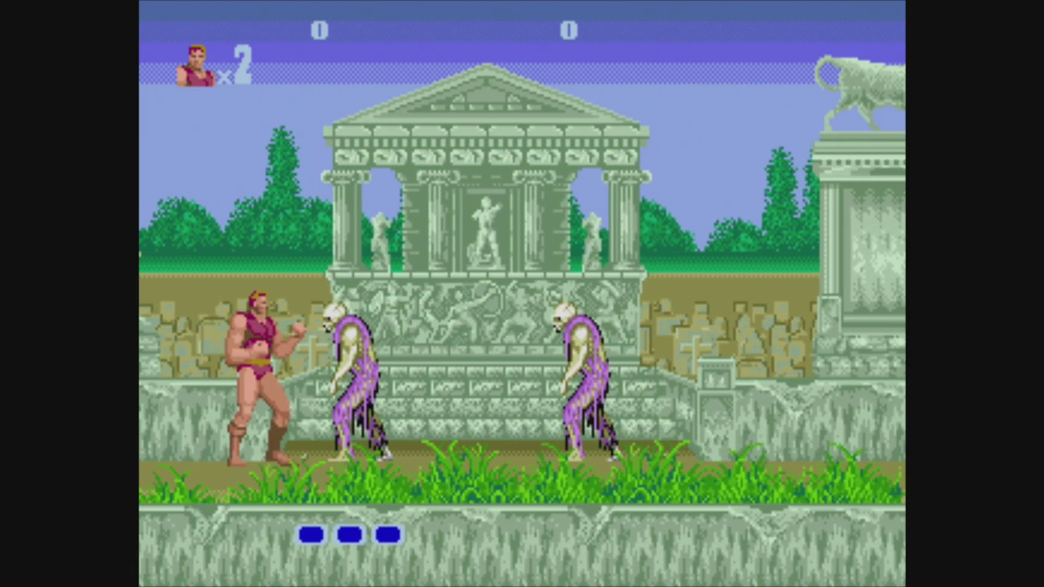
key("a")
key("Right")
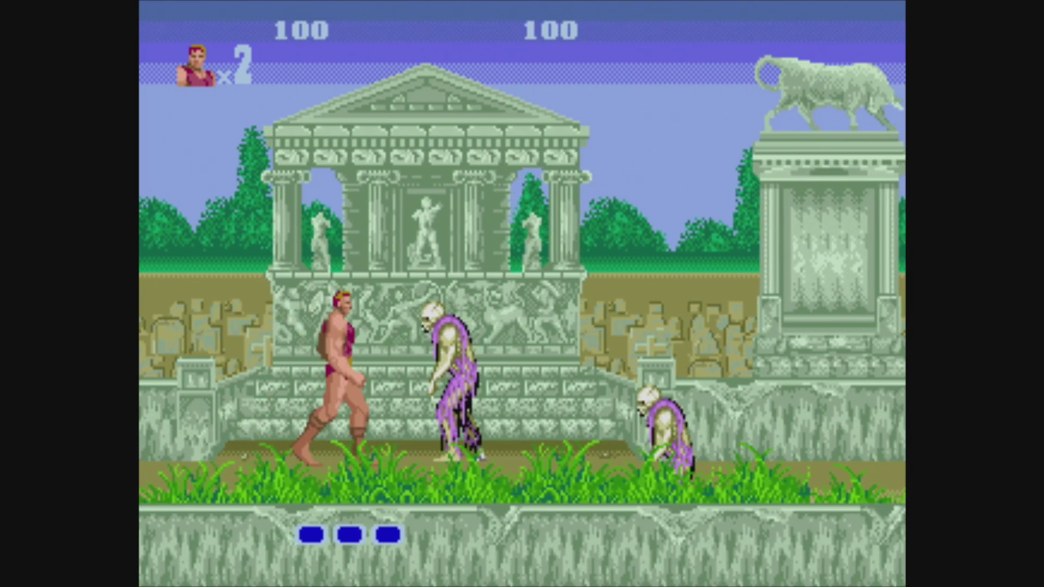
key("a")
key("Right")
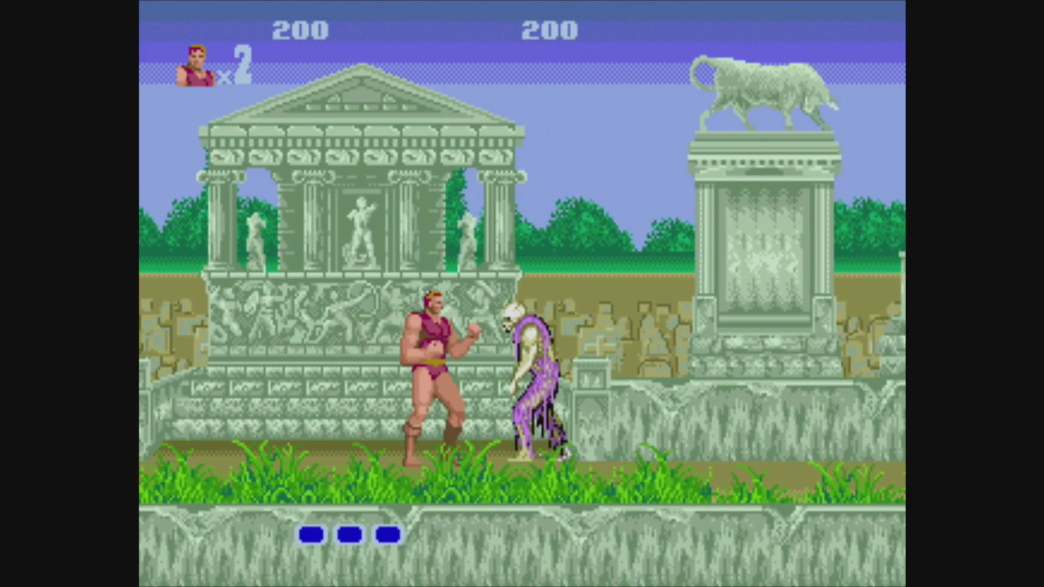
key("a")
key("Right")
key("Down")
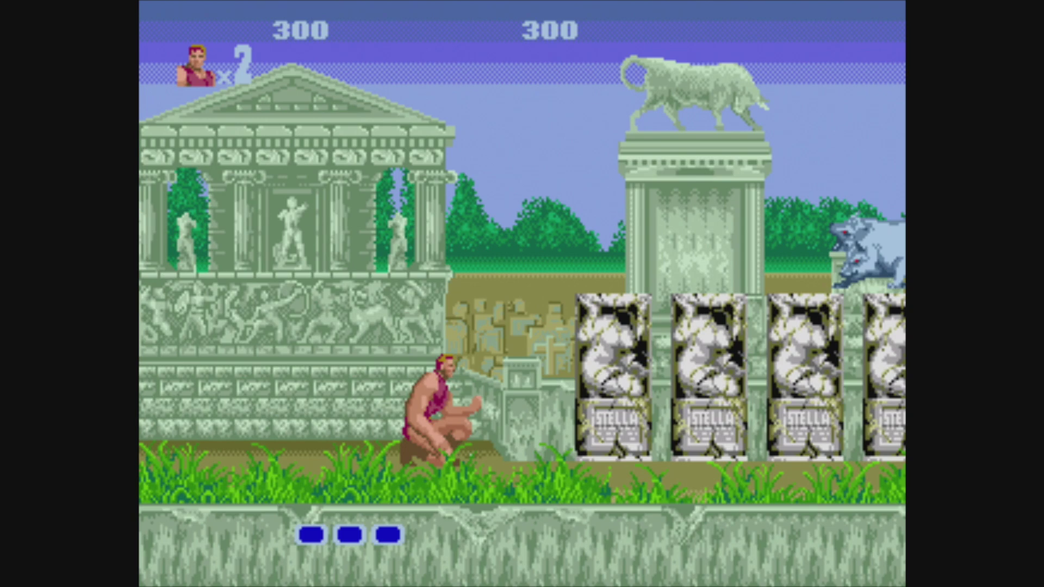
key("a")
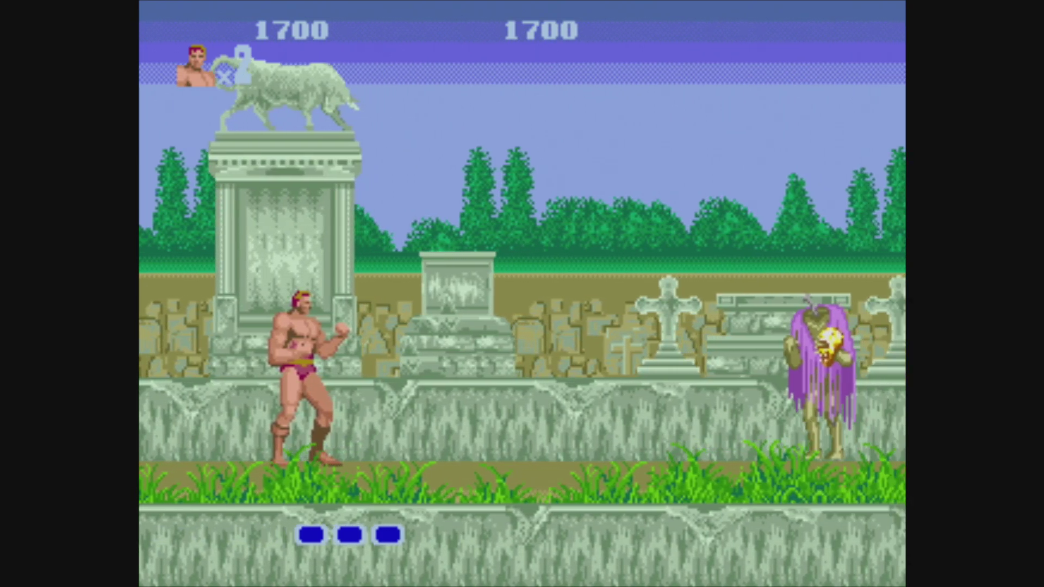
Pause and exit Altered Beast, and agree to associate the OBS Studio recording with the game.
key("Escape")
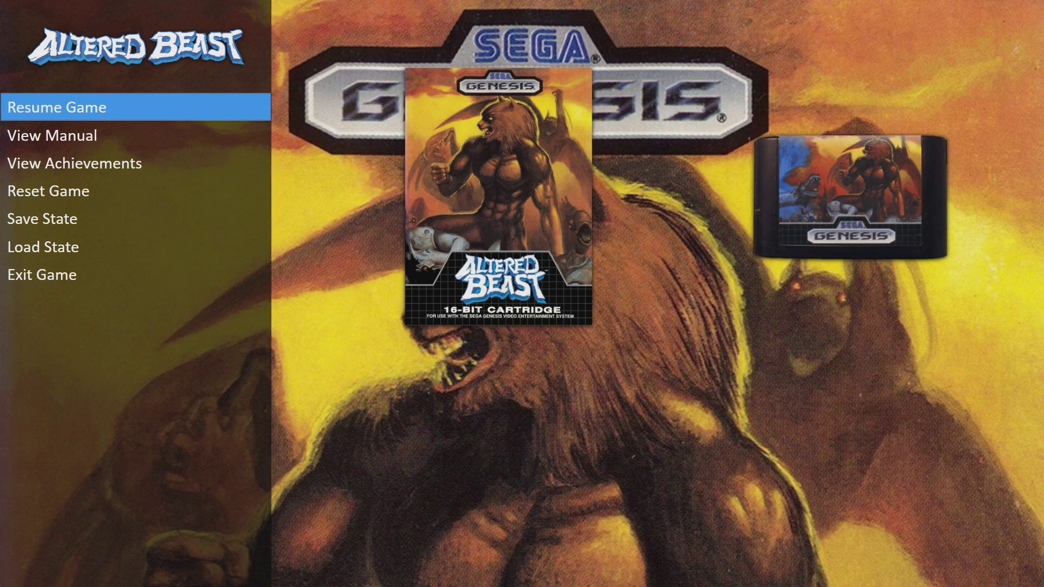
key("Down")
key("Down")
key("Down")
key("Down")
key("Down")
key("Down")
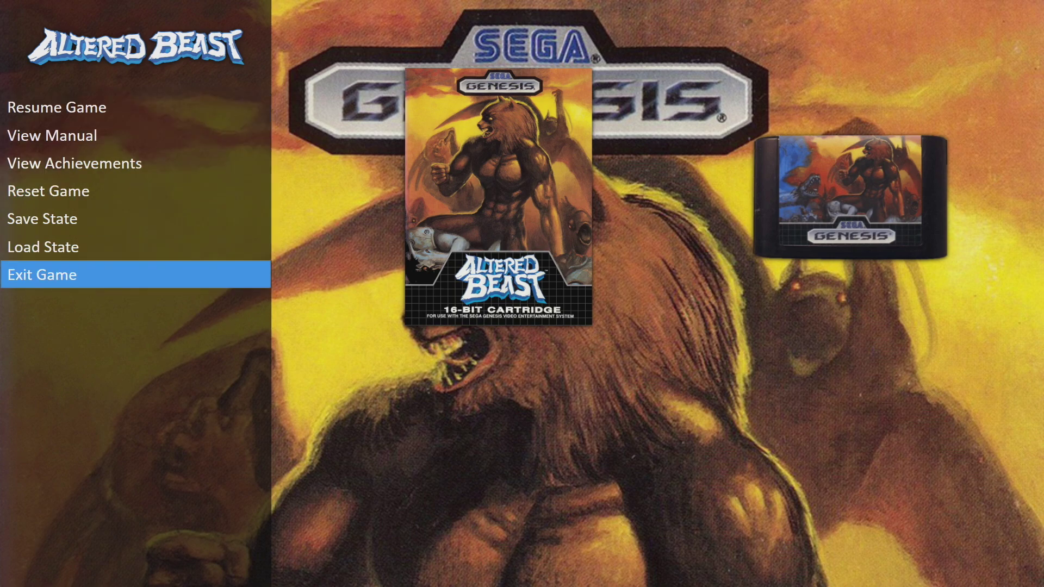
key("Return")
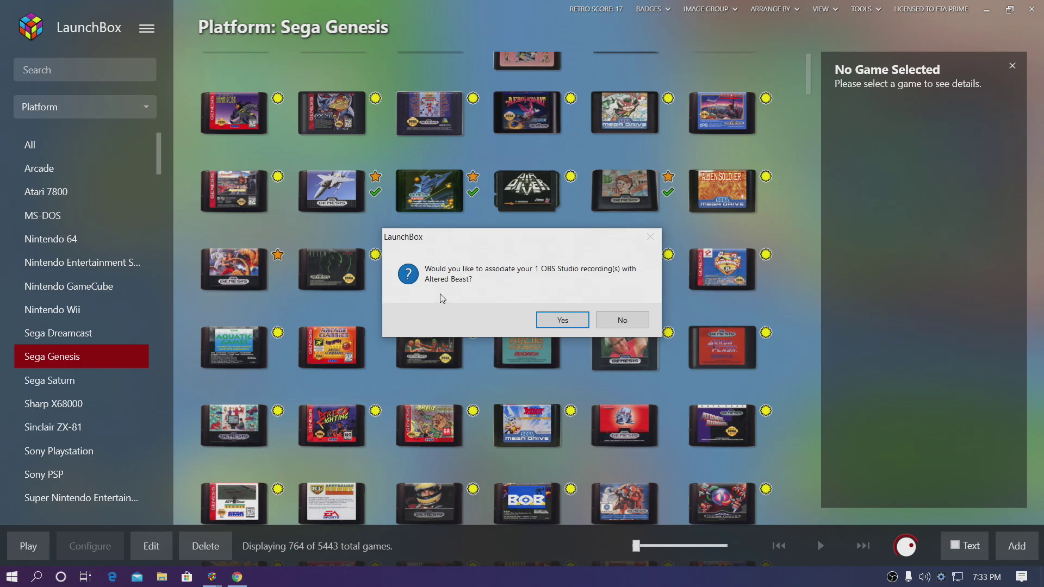
left_click(559, 321)
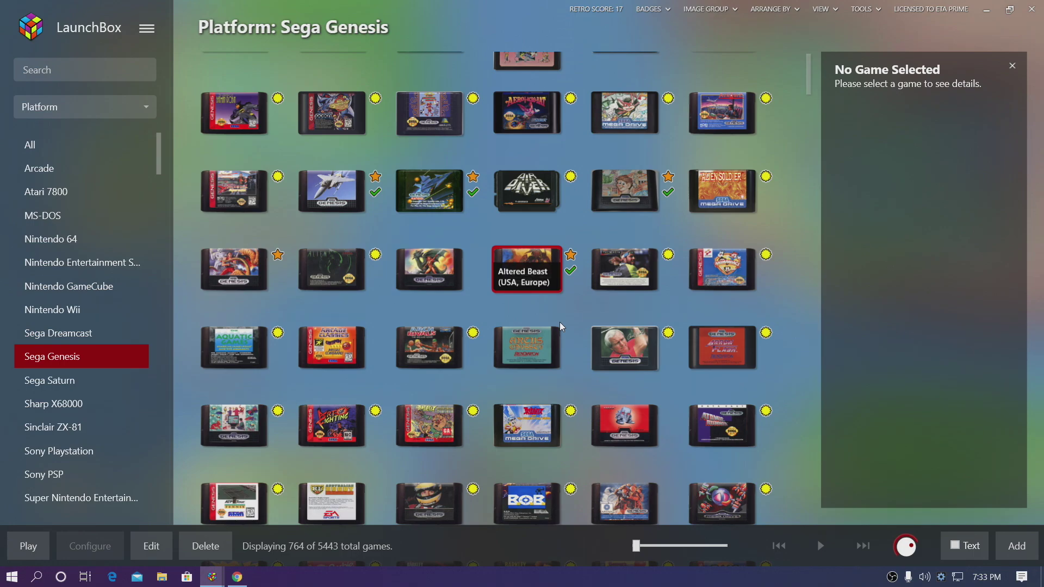
Open Altered Beast for editing and select the Altered Beast-01.mkv recording among its videos.
mouse_move(527, 283)
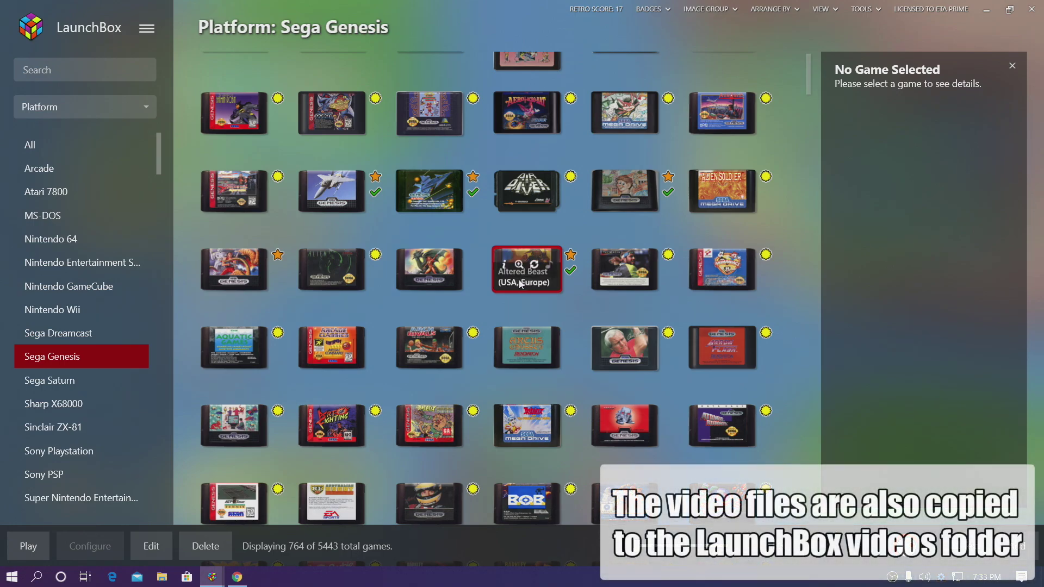
right_click(520, 283)
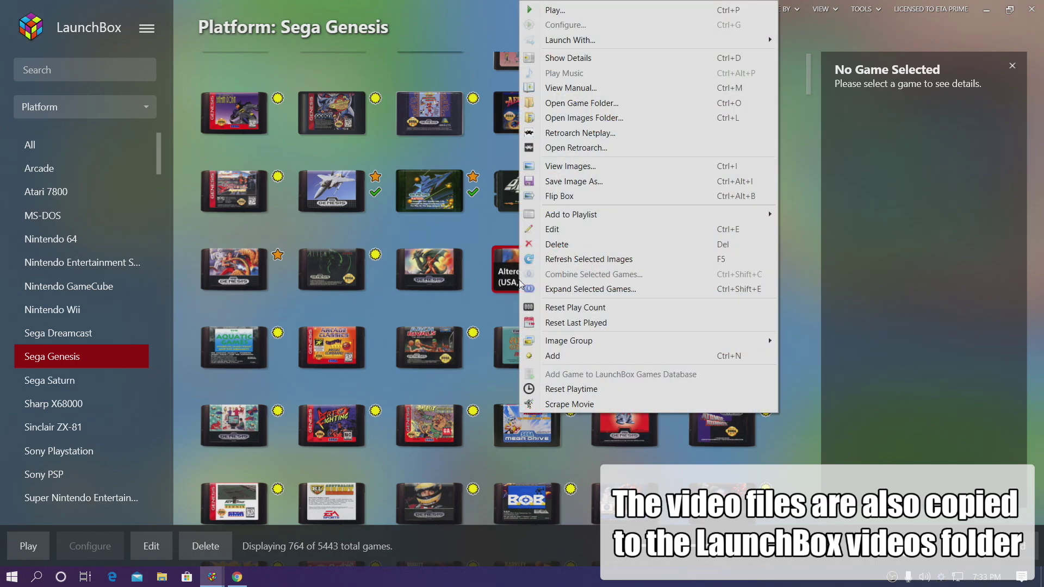
left_click(557, 231)
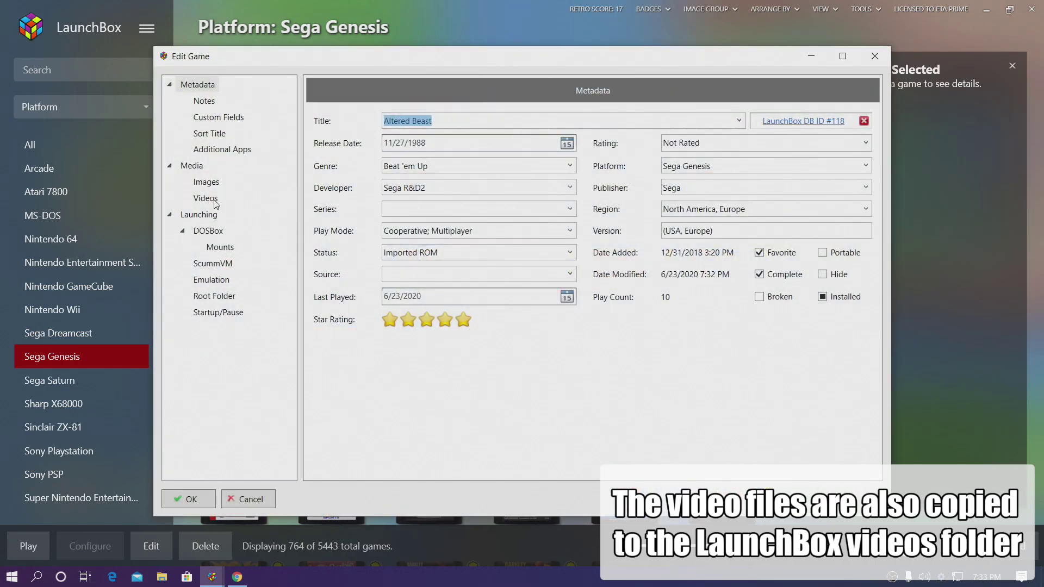
left_click(214, 201)
left_click(572, 152)
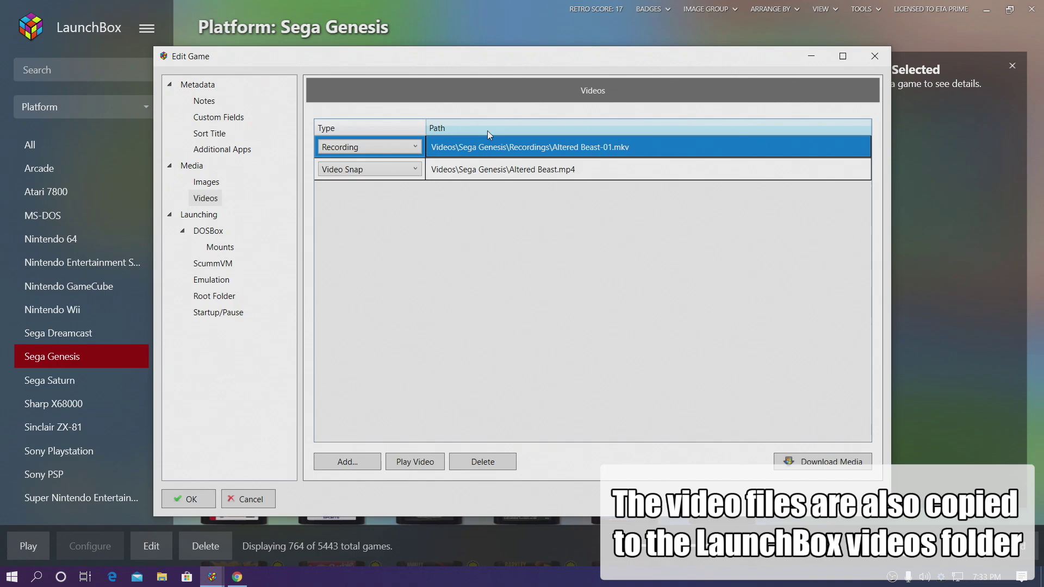
Check the original recording in the Videos folder with File Explorer, and play the Altered Beast-01.mkv recording attached to the game.
left_click(436, 459)
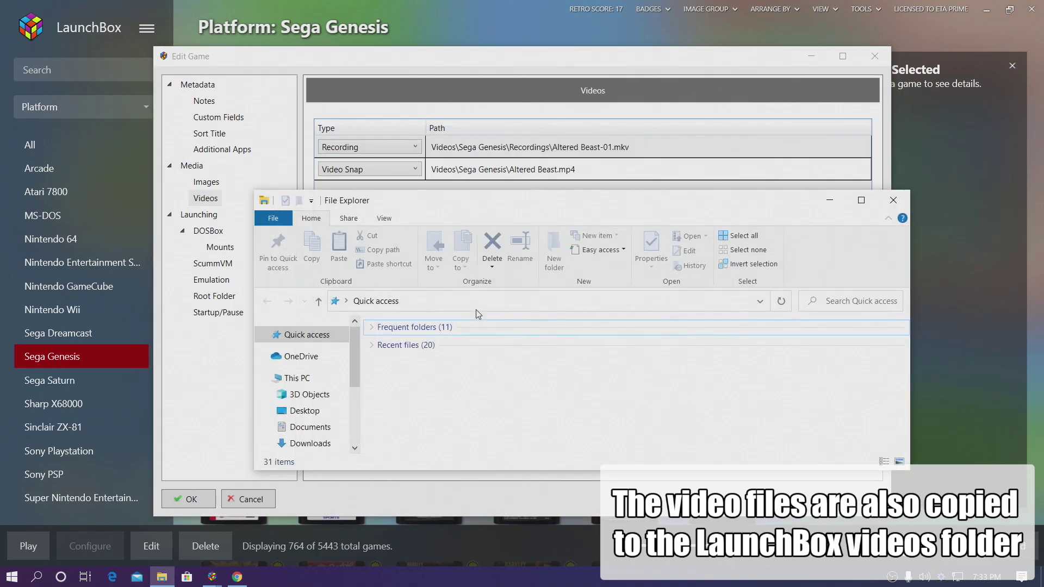
left_click_drag(440, 210, 414, 141)
scroll(288, 343, "down", 3)
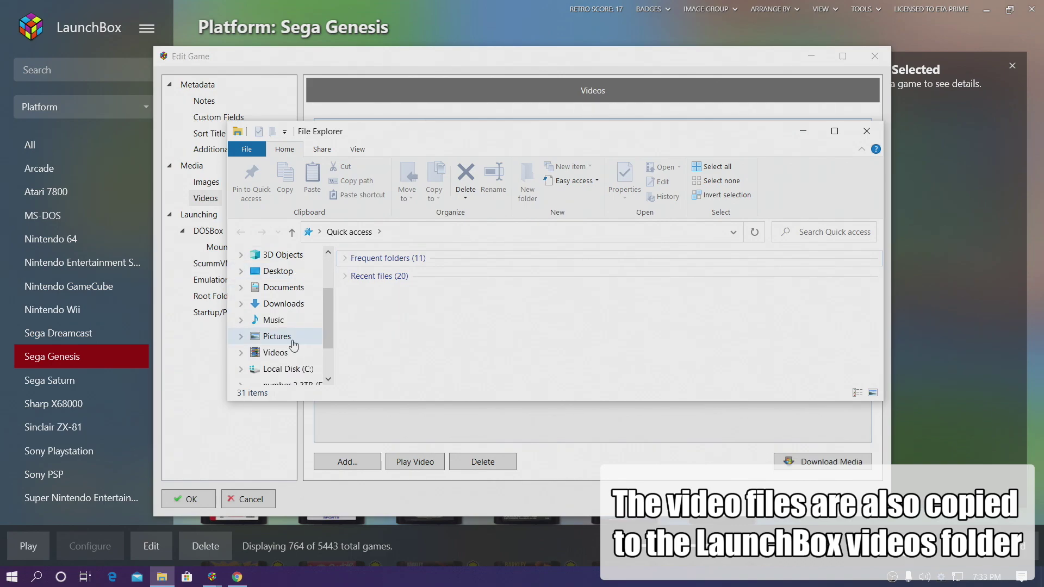
left_click(288, 353)
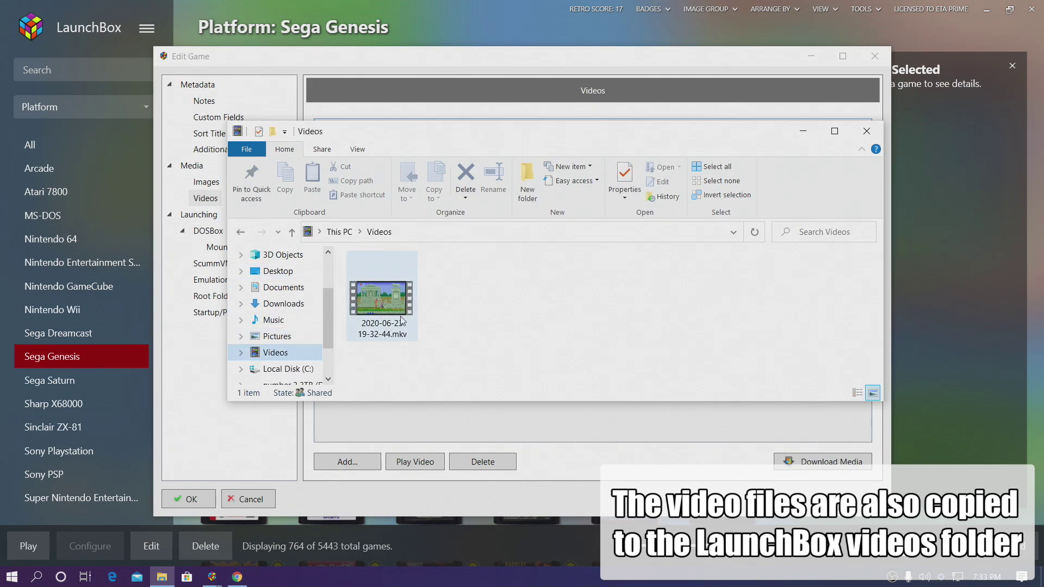
key("alt+F4")
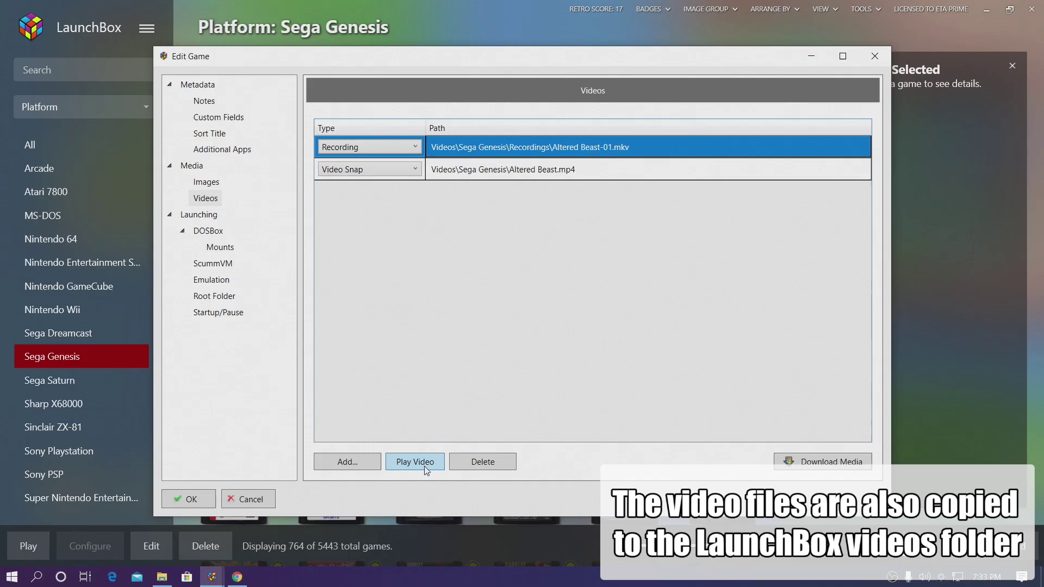
left_click(429, 463)
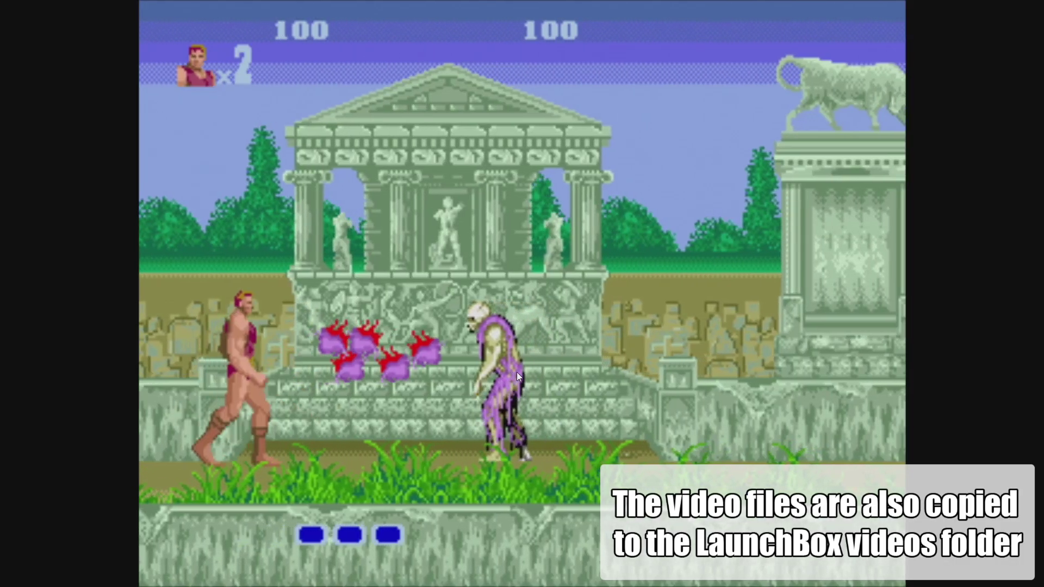